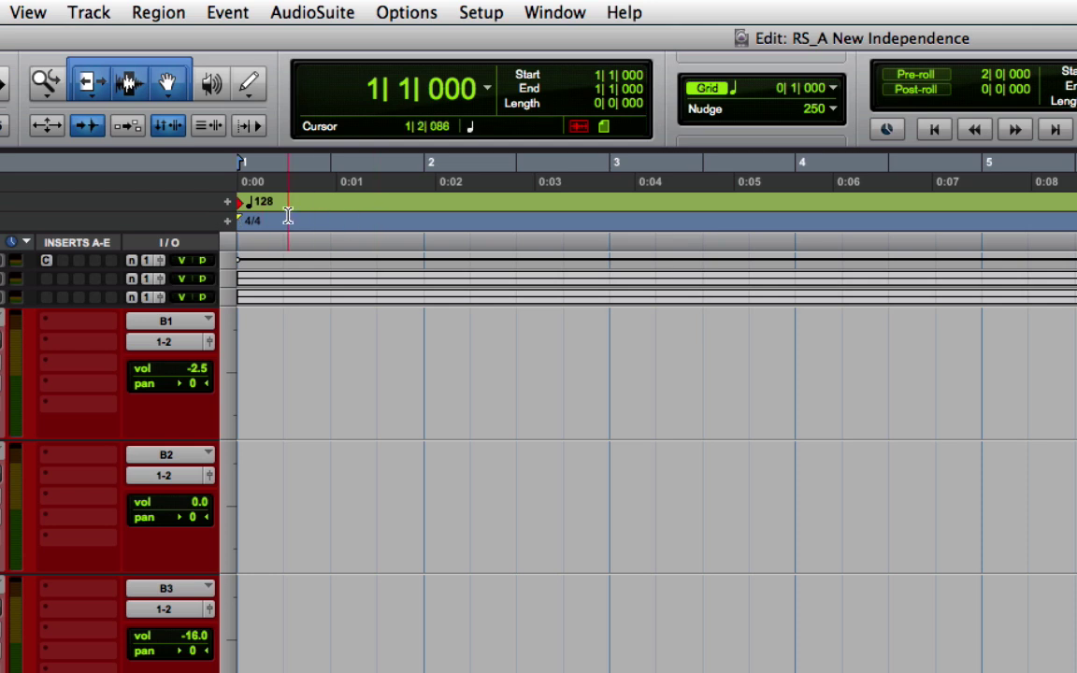
Select the first bar of the Kick track on the grid, from 1|1|000 to 2|1|000.
left_click_drag(264, 203, 224, 203)
left_click(284, 162)
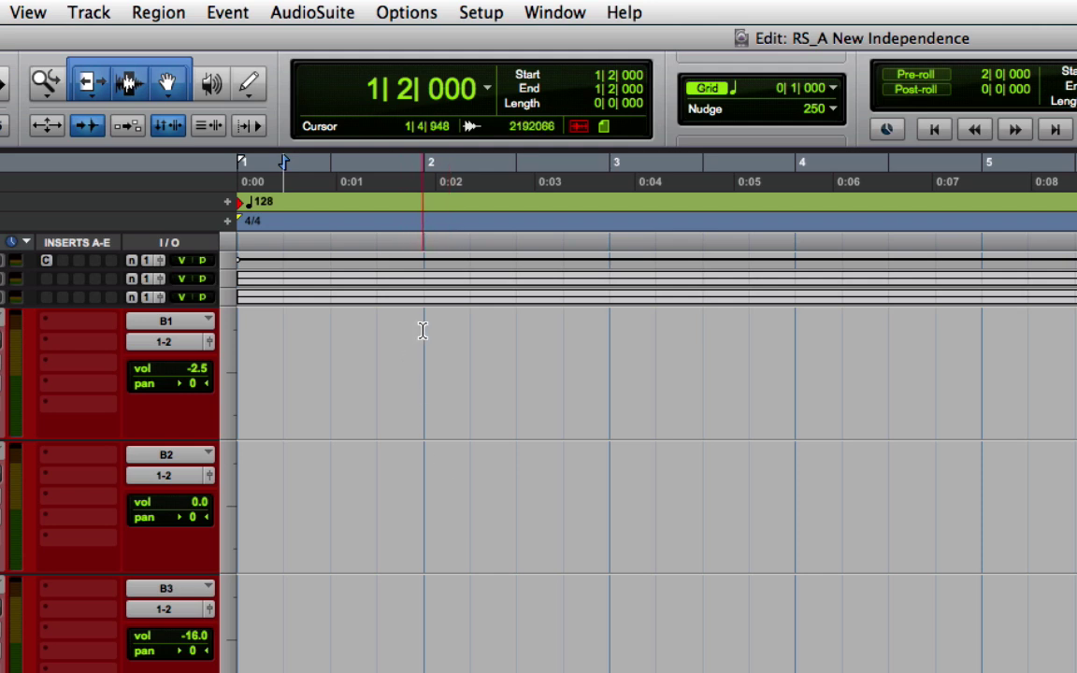
mouse_move(422, 330)
left_mouse_down()
mouse_move(211, 344)
mouse_move(425, 340)
left_mouse_up()
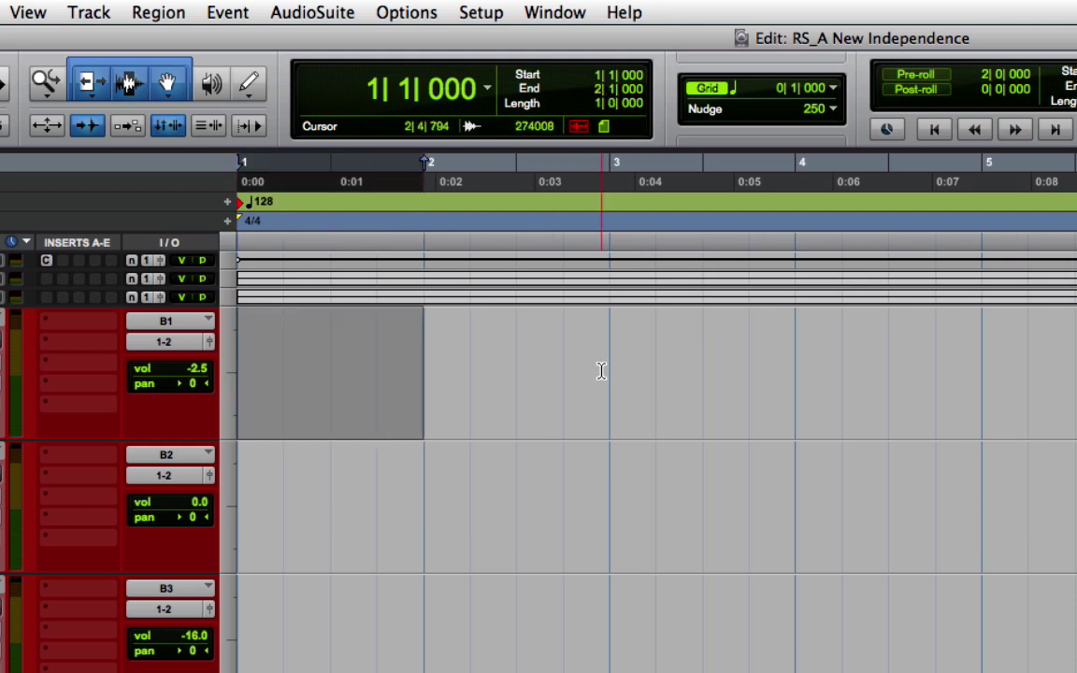
Try the grid at 1/8 note spacing, and return it to 1/4 note.
left_click(835, 91)
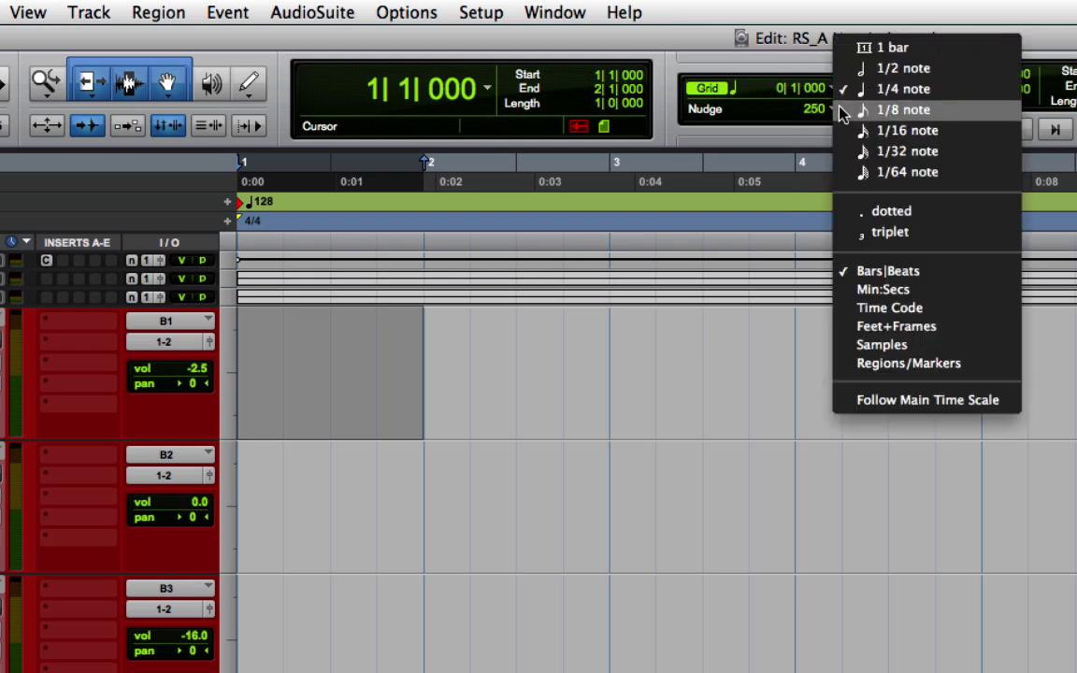
left_click(845, 110)
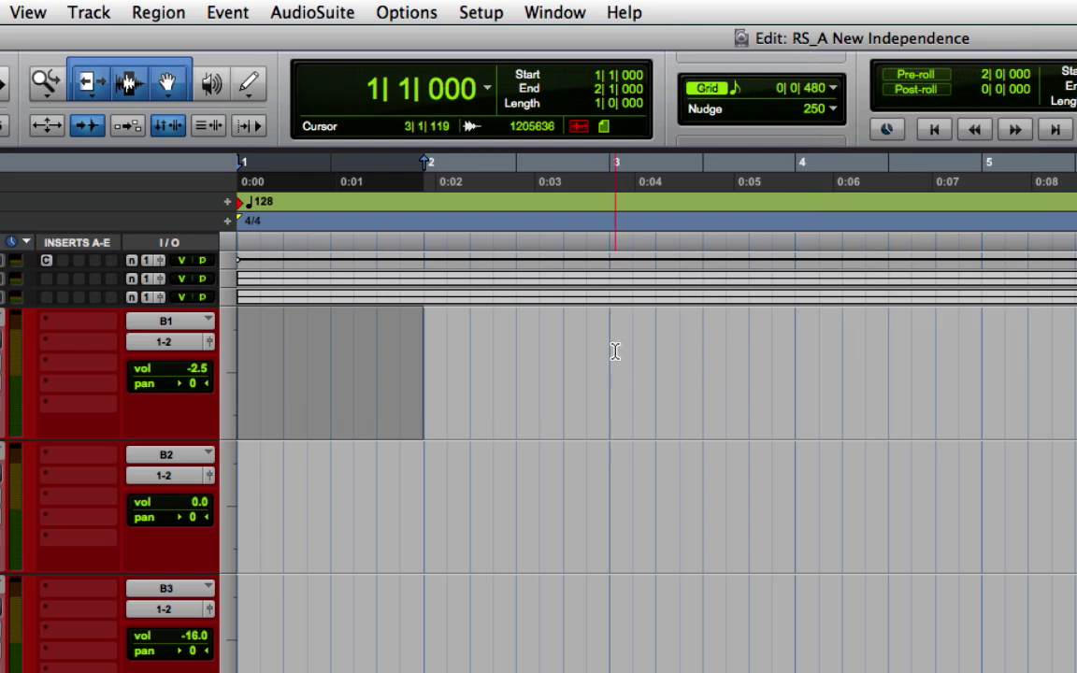
left_click(836, 88)
left_click(759, 67)
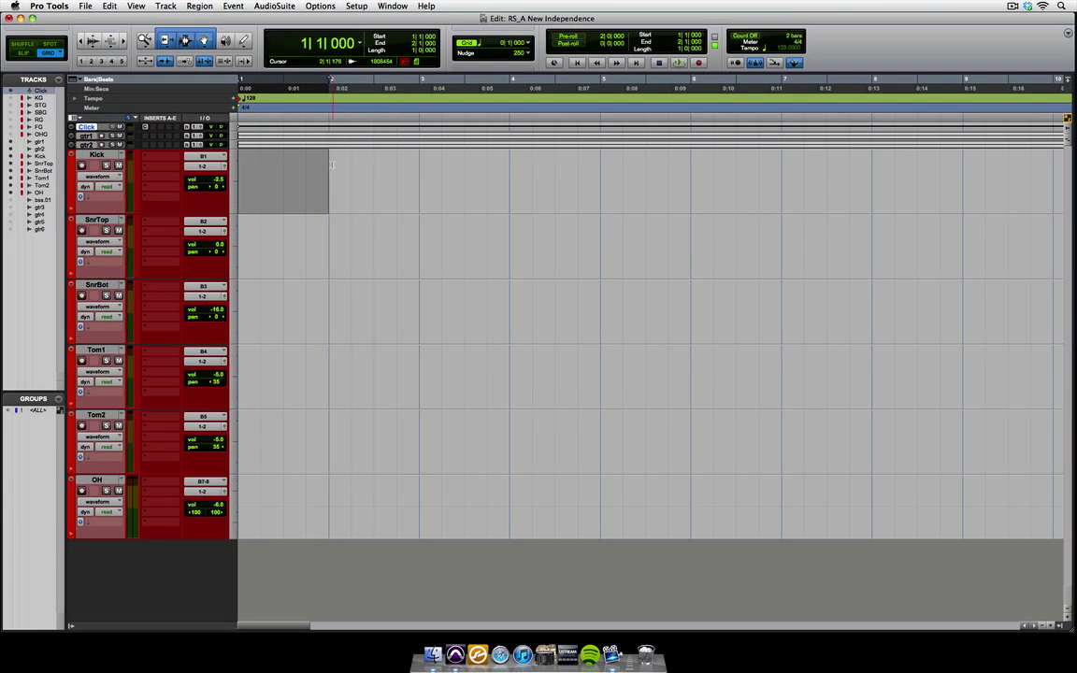
Look over the gtr1 and gtr2 guide channels in the Mix window and return to the Edit window.
left_click(330, 165)
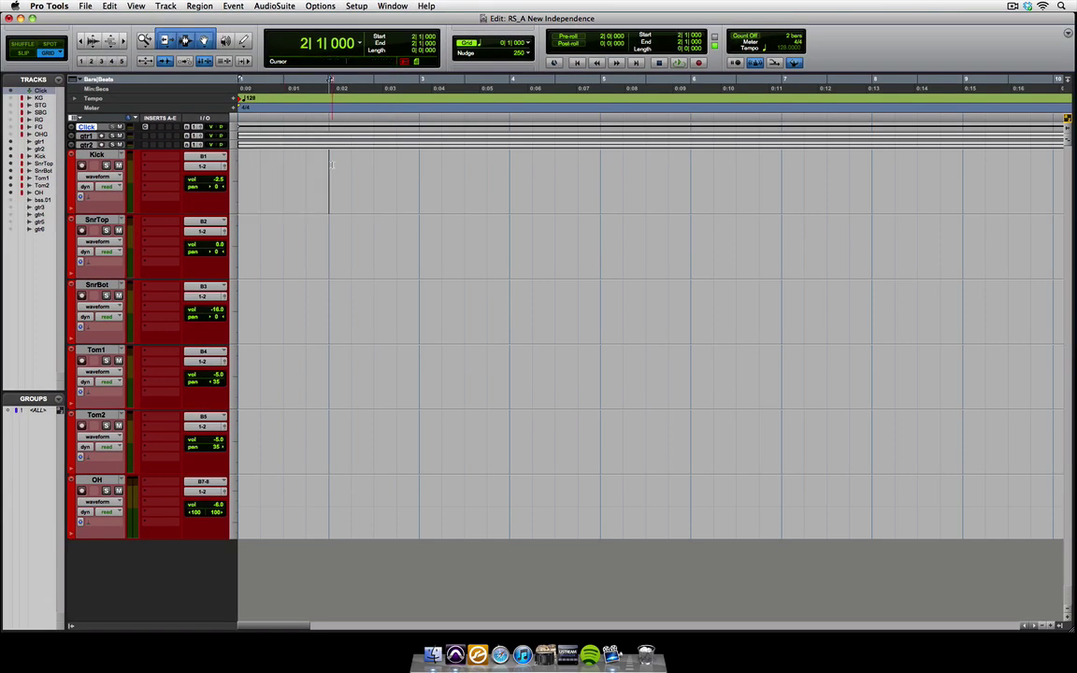
key("super+equal")
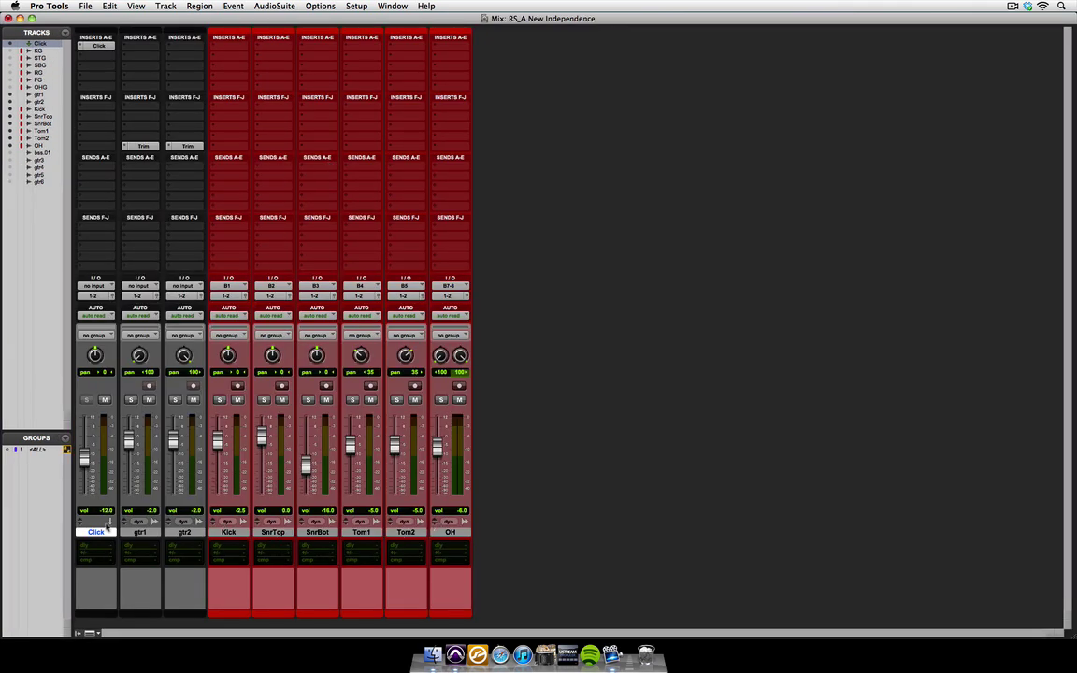
left_click(138, 532)
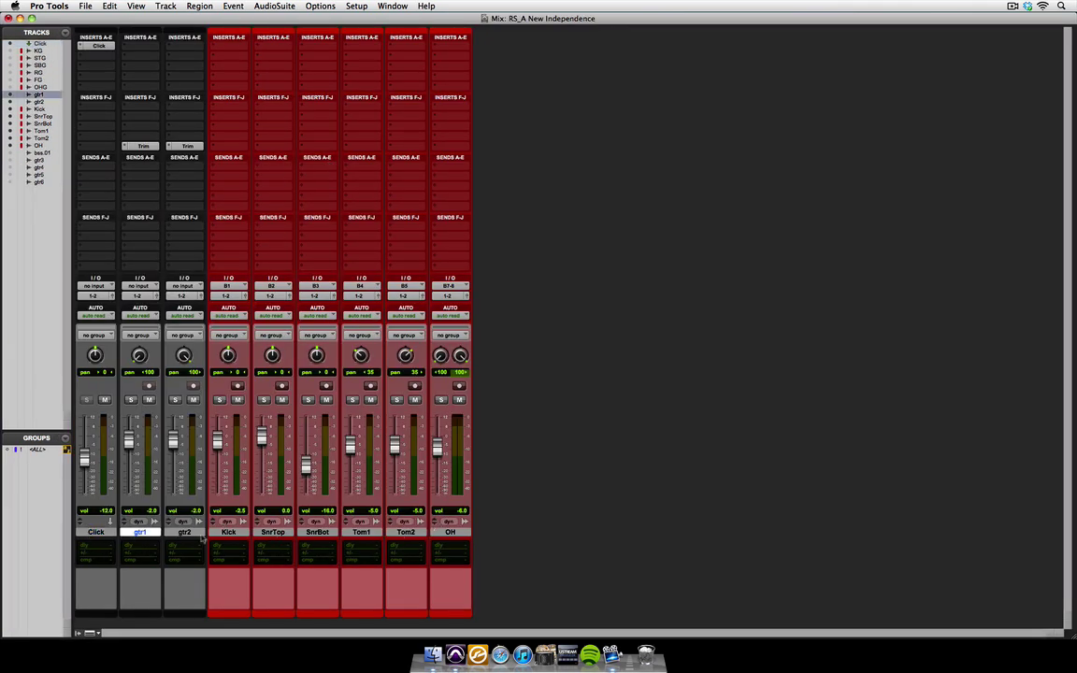
left_click(191, 533)
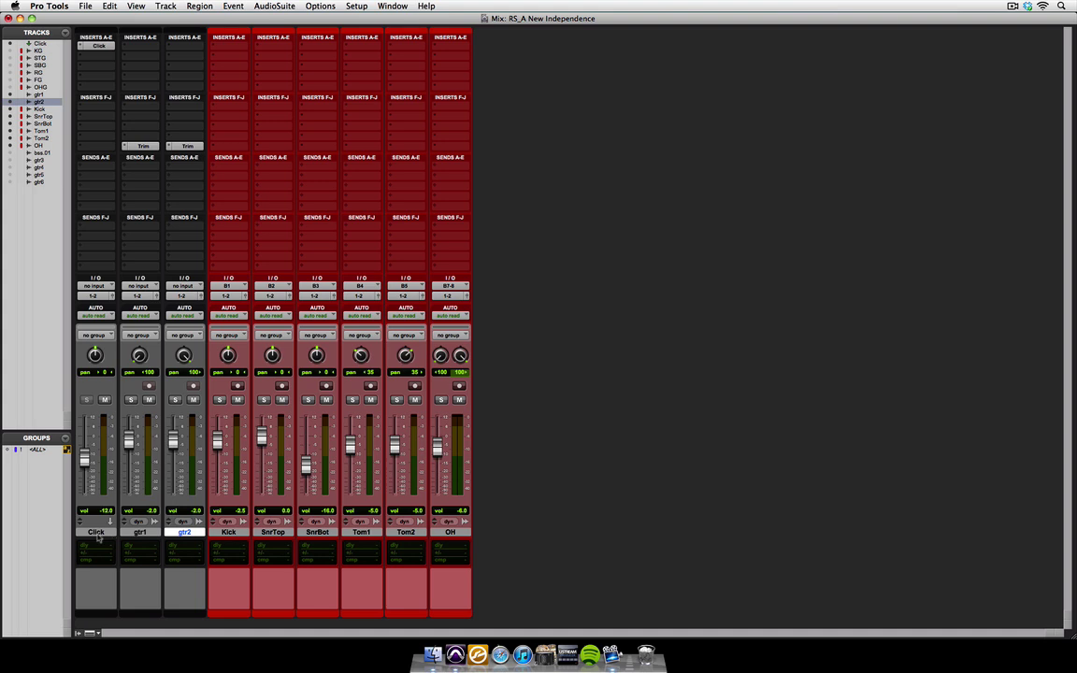
key("super+equal")
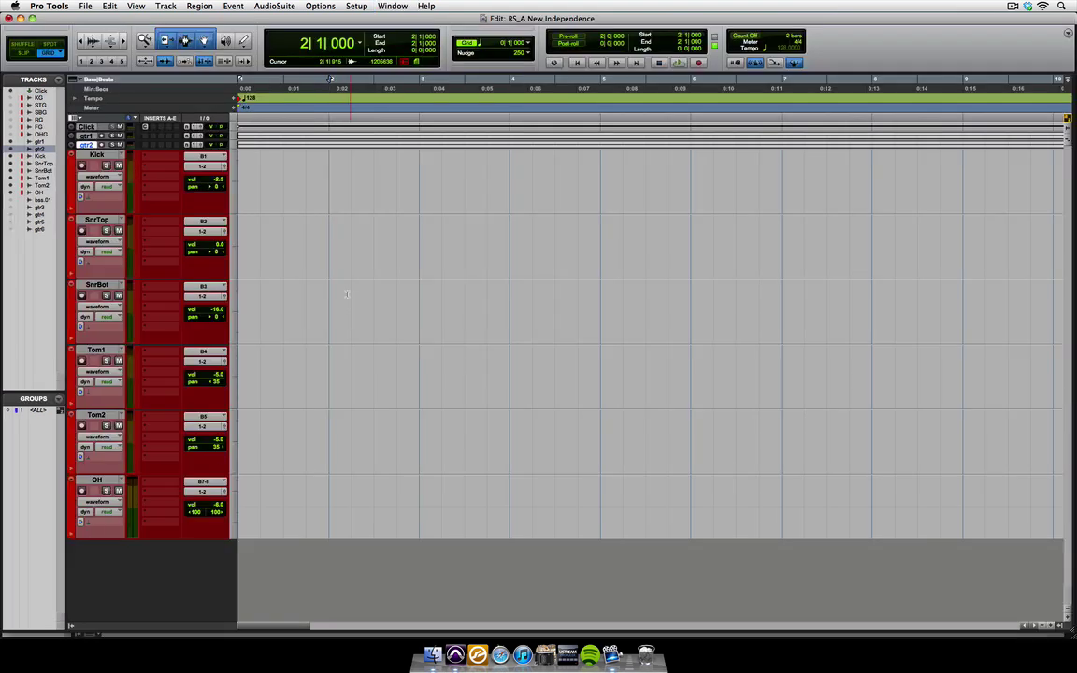
Play the session from bar 1 to listen to the click and guide guitars, and stop playback.
left_click(578, 63)
key("space")
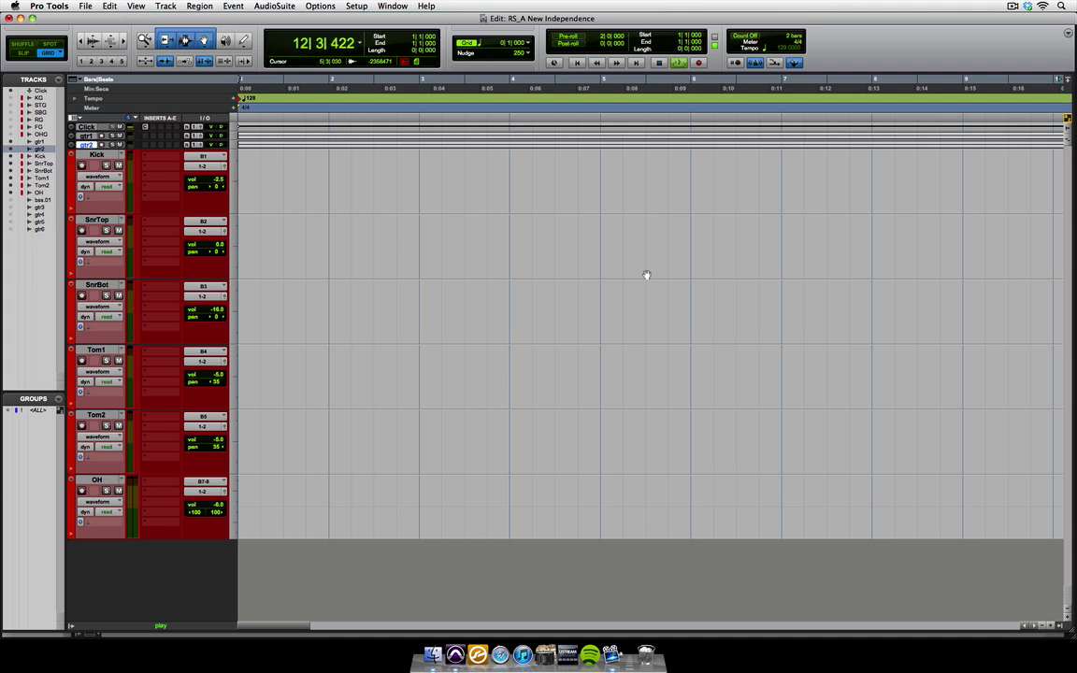
key("space")
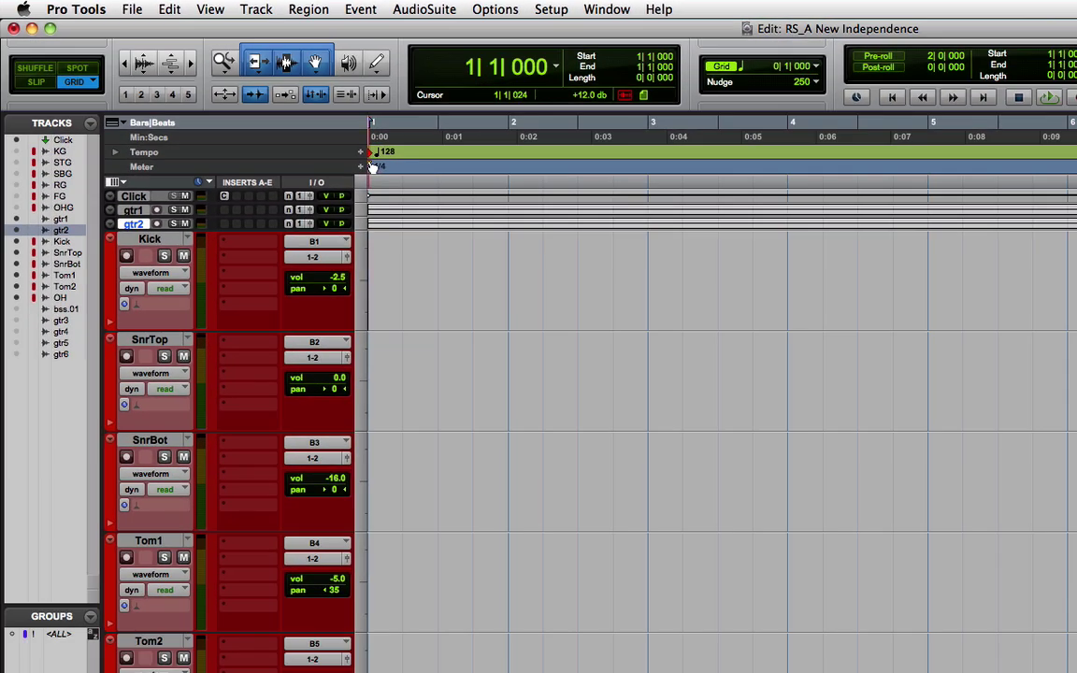
Change the click value of the 4/4 meter at bar 1 to 1/8 note and audition the click.
double_click(372, 166)
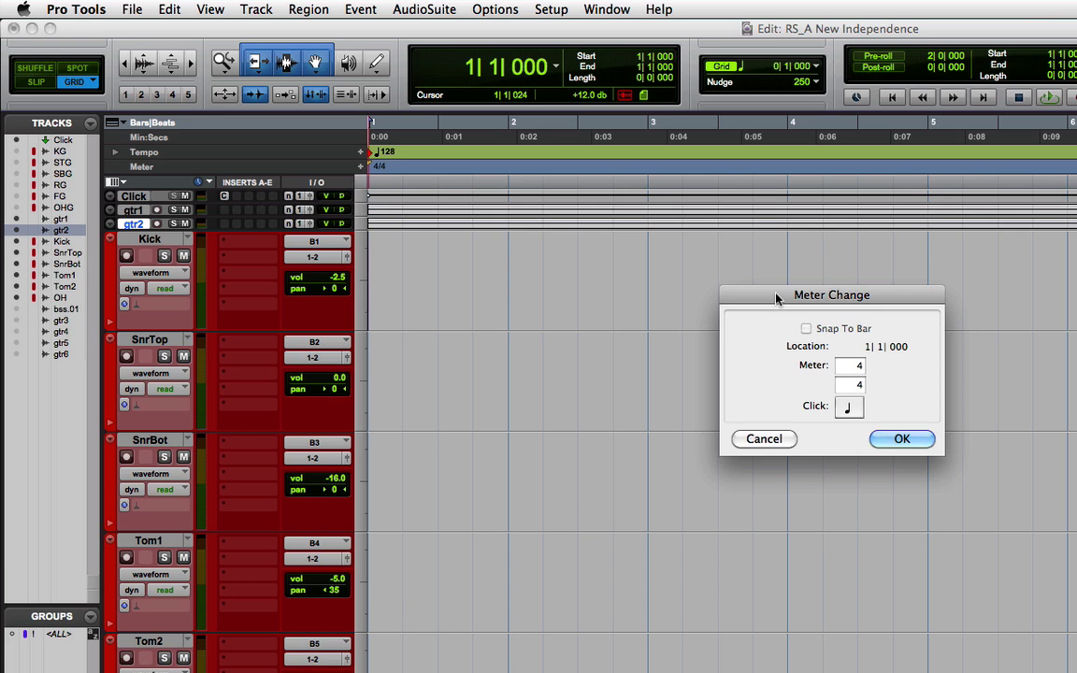
left_click(859, 413)
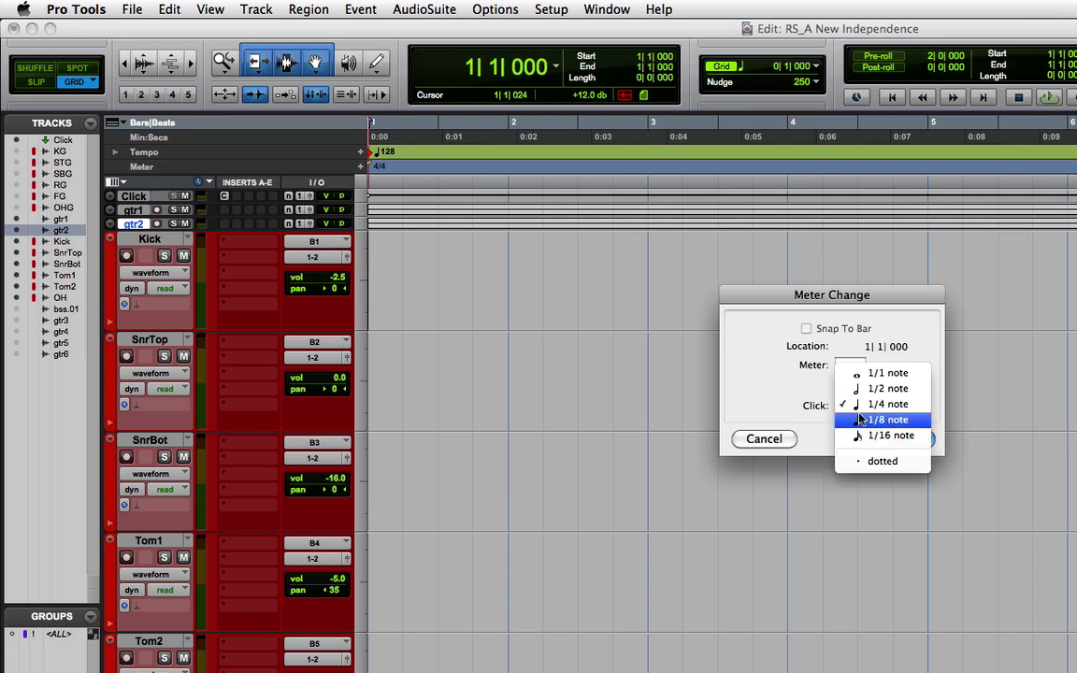
left_click(915, 424)
left_click(918, 441)
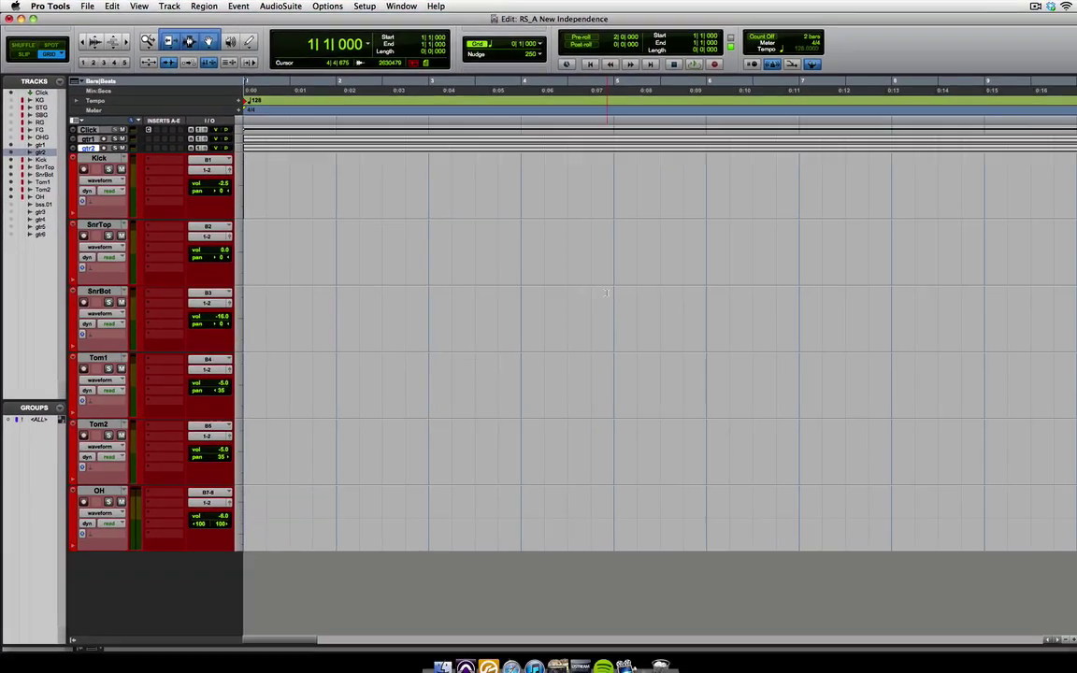
key("space")
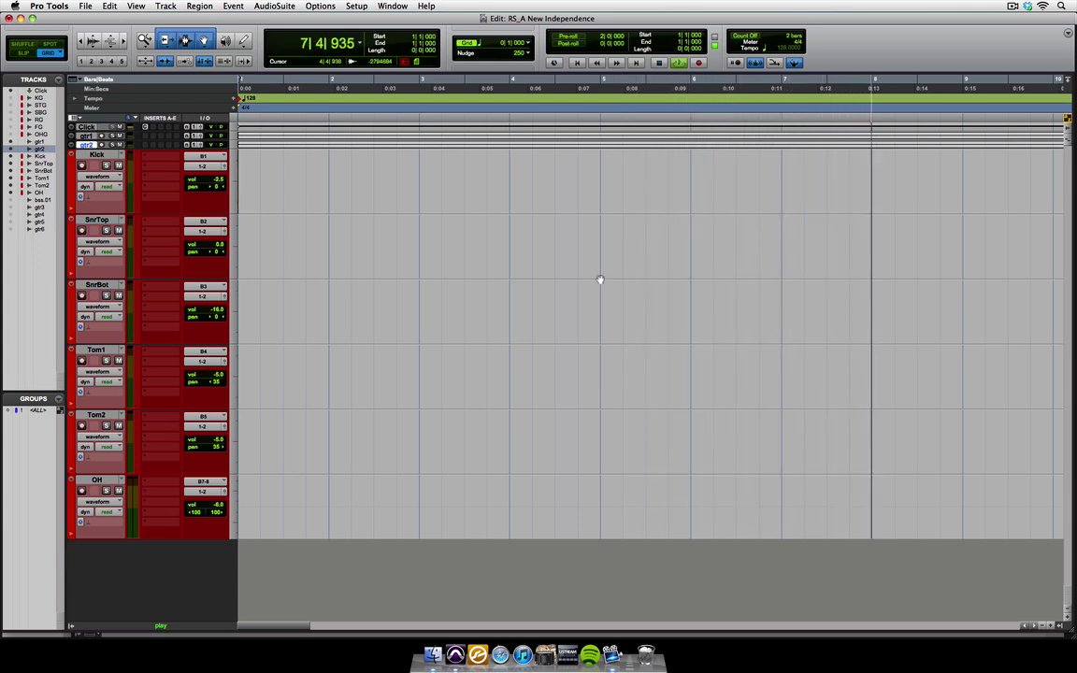
key("space")
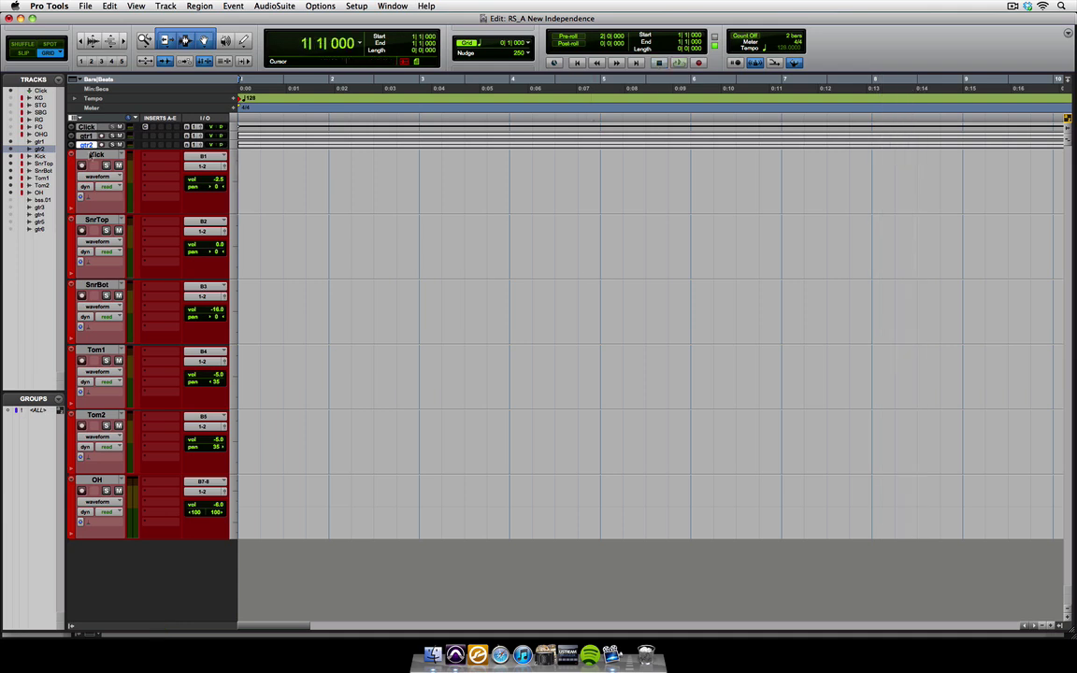
Record-enable all the drum tracks from Kick through OH.
left_click(81, 231)
left_click(81, 360)
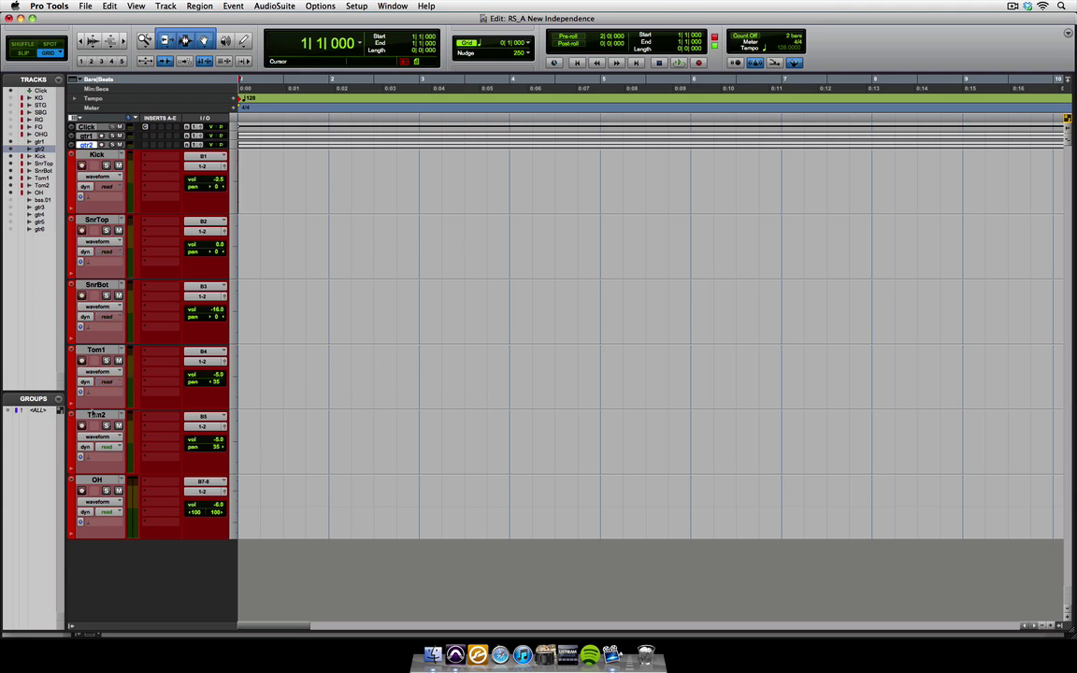
left_click(81, 425)
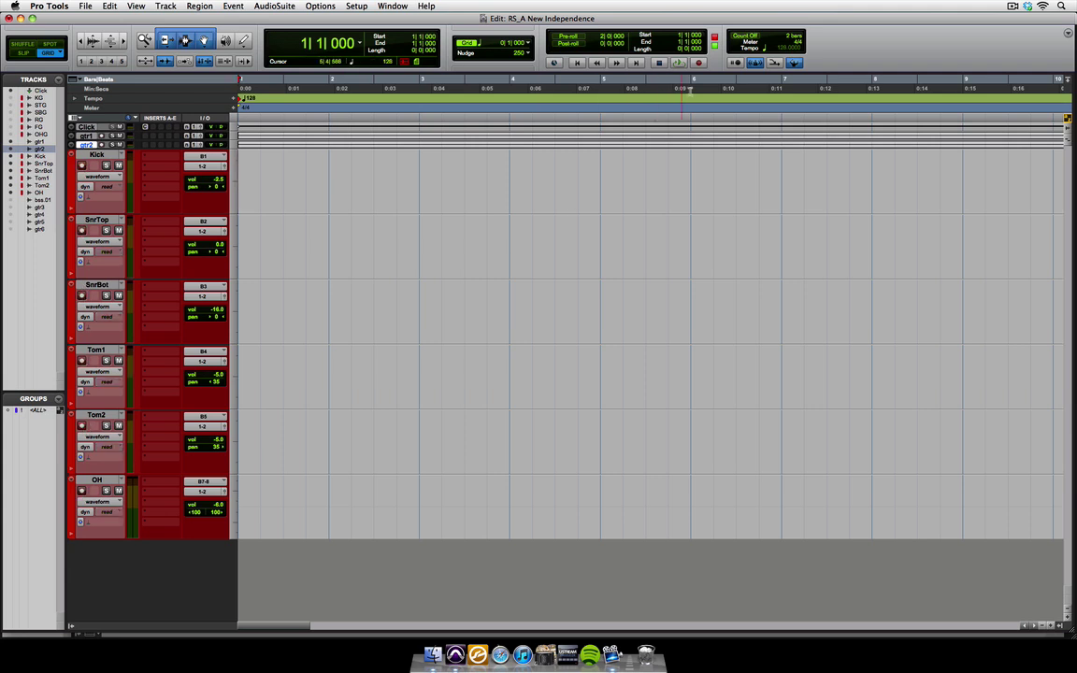
Record a full drum take onto the armed tracks from bar 1 to about bar 94.
left_click(699, 62)
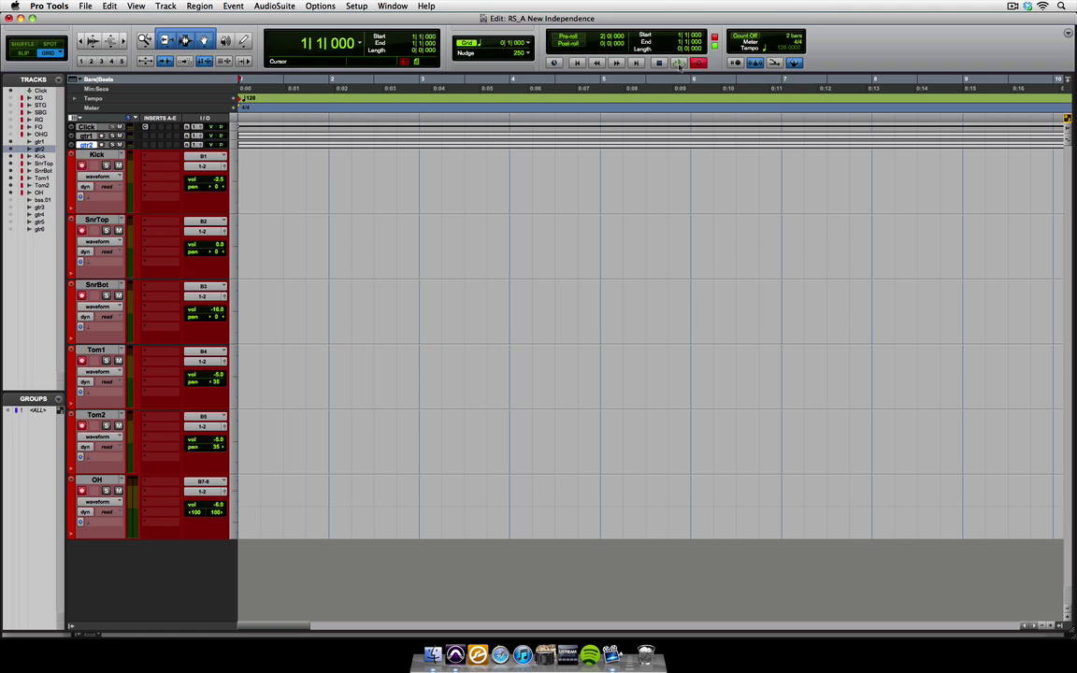
left_click(679, 62)
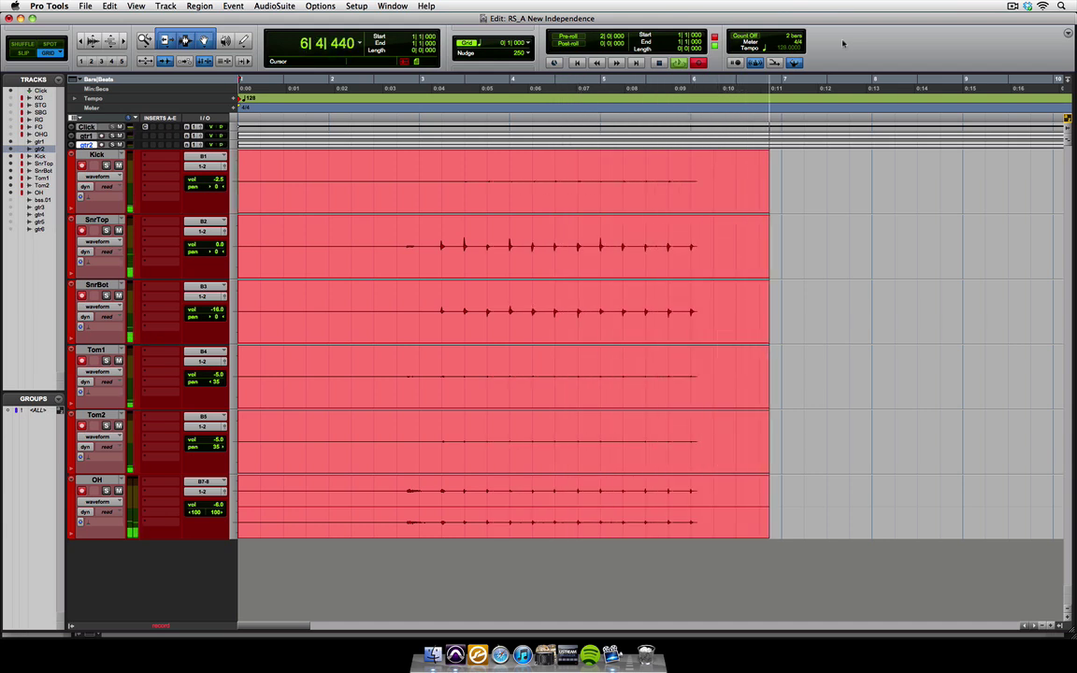
key("super+bracketleft")
key("super+bracketleft")
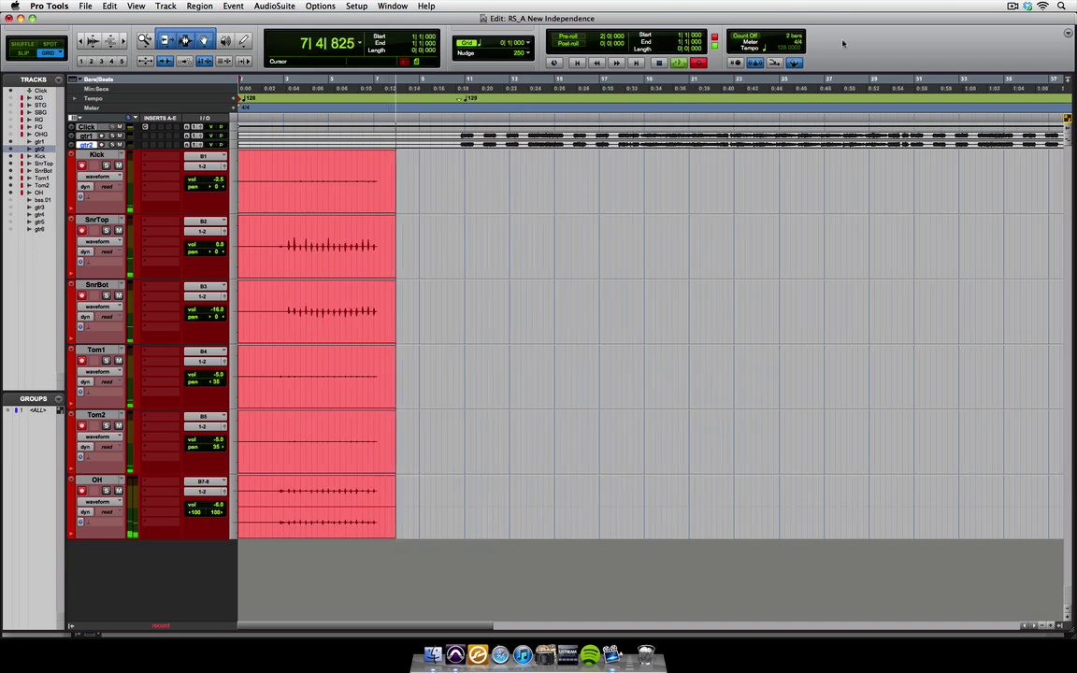
key("super+bracketleft")
key("super+bracketleft")
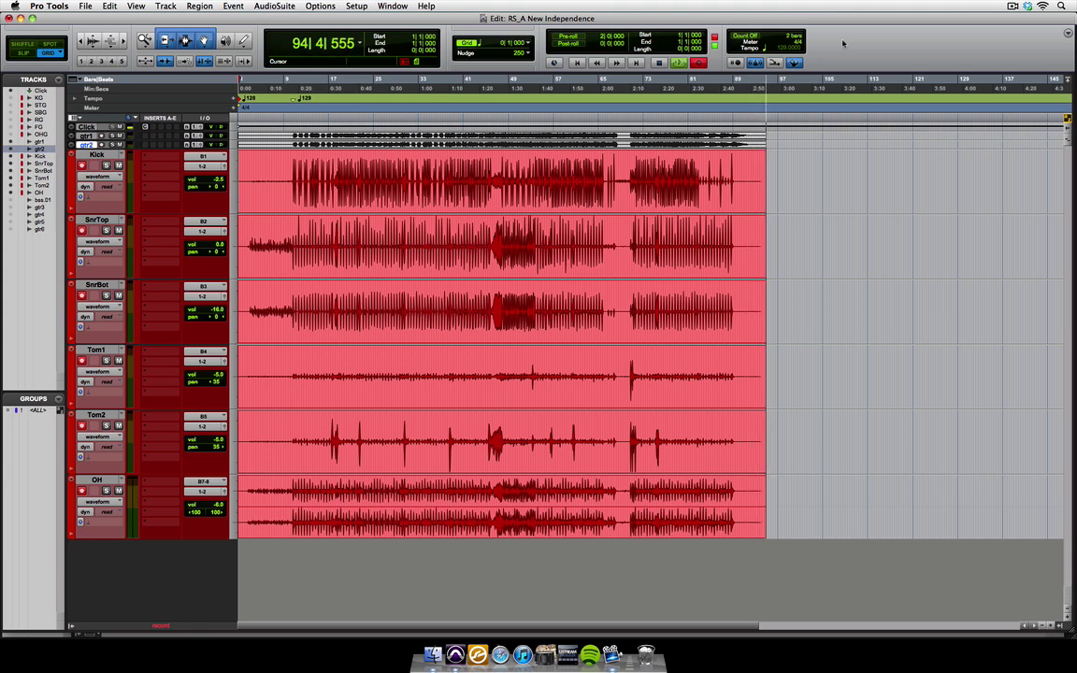
key("space")
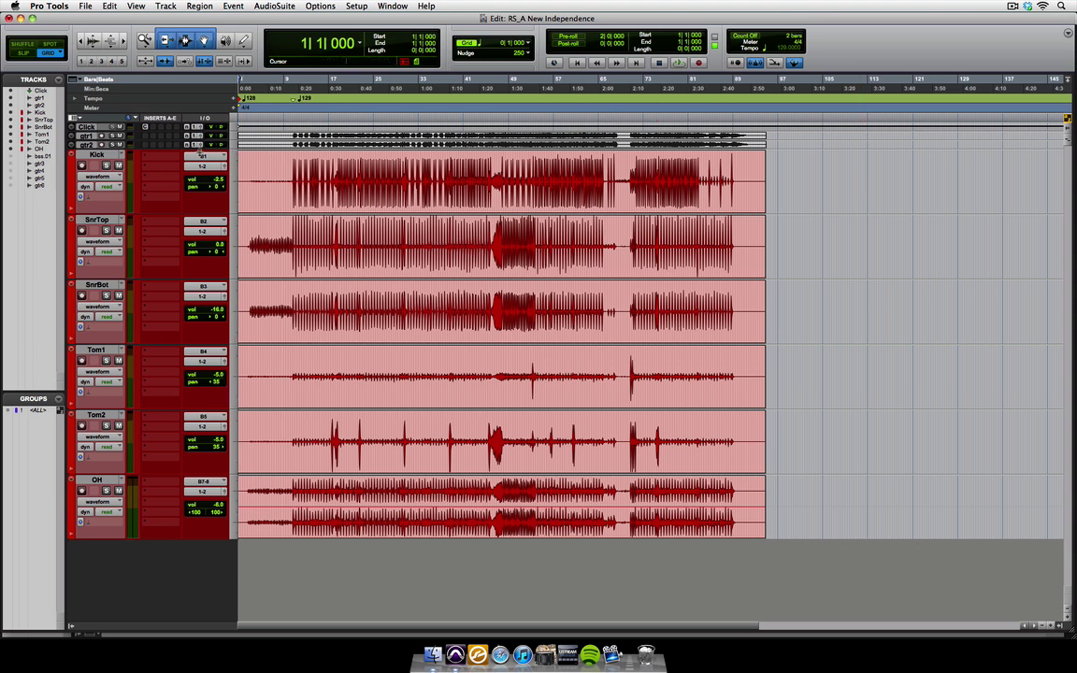
Group the tracks from Kick through OH as an Edit-only group named Drums.
left_click(94, 156)
left_click(96, 480, "shift")
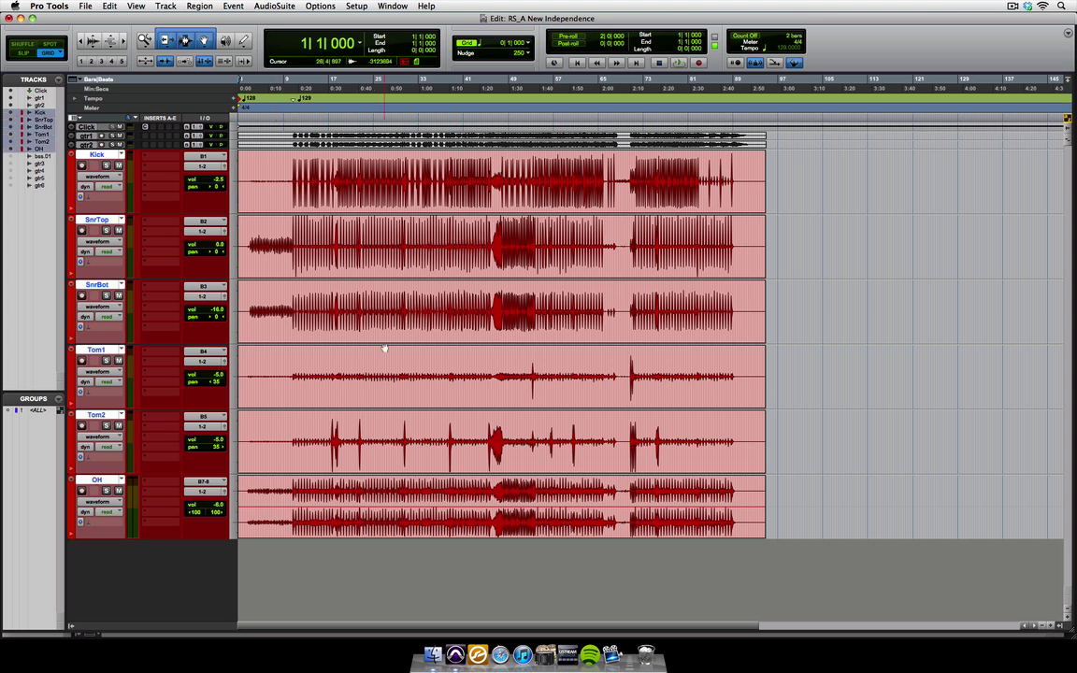
key("super+g")
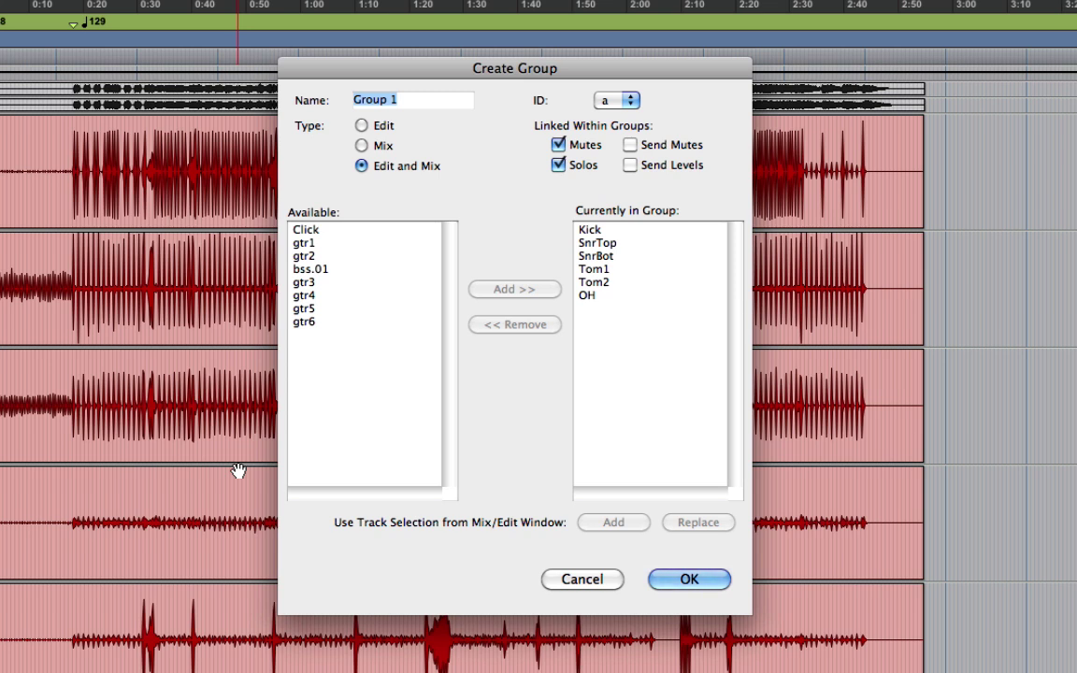
type("Drums")
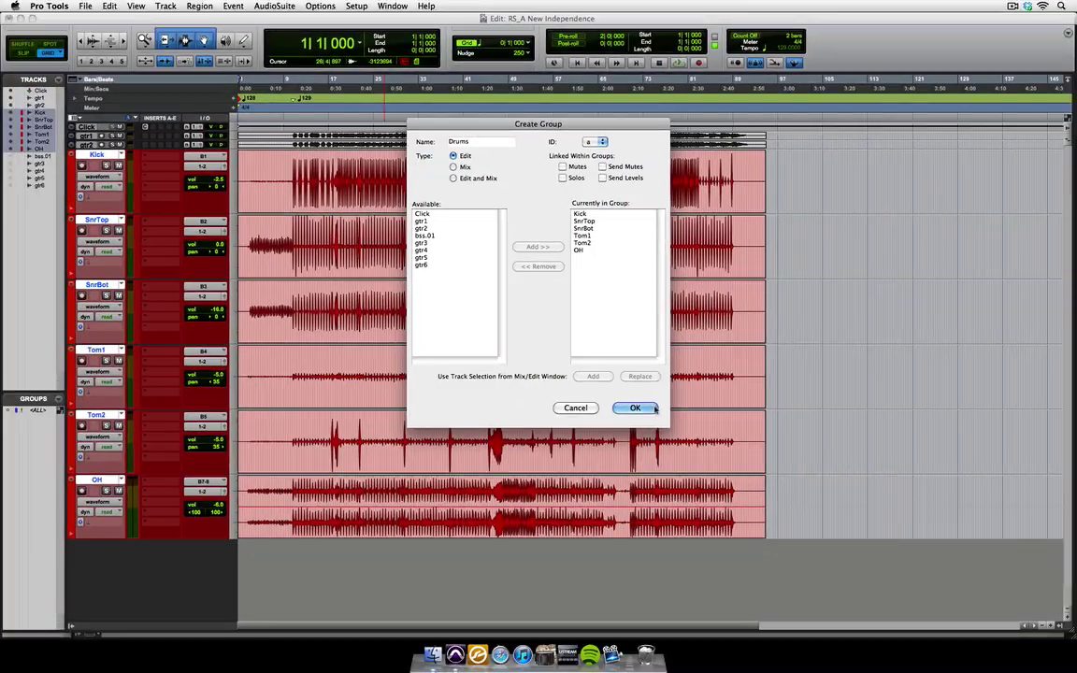
left_click(654, 407)
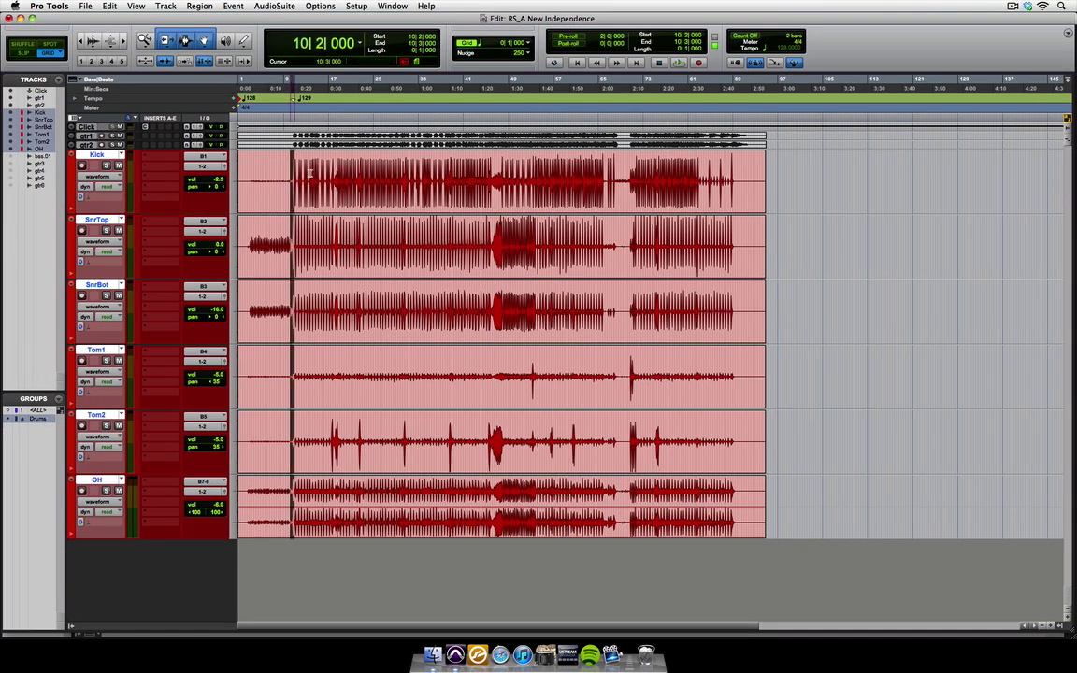
Test the Drums group by selecting several different time ranges across the grouped drum tracks.
left_click_drag(291, 173, 441, 175)
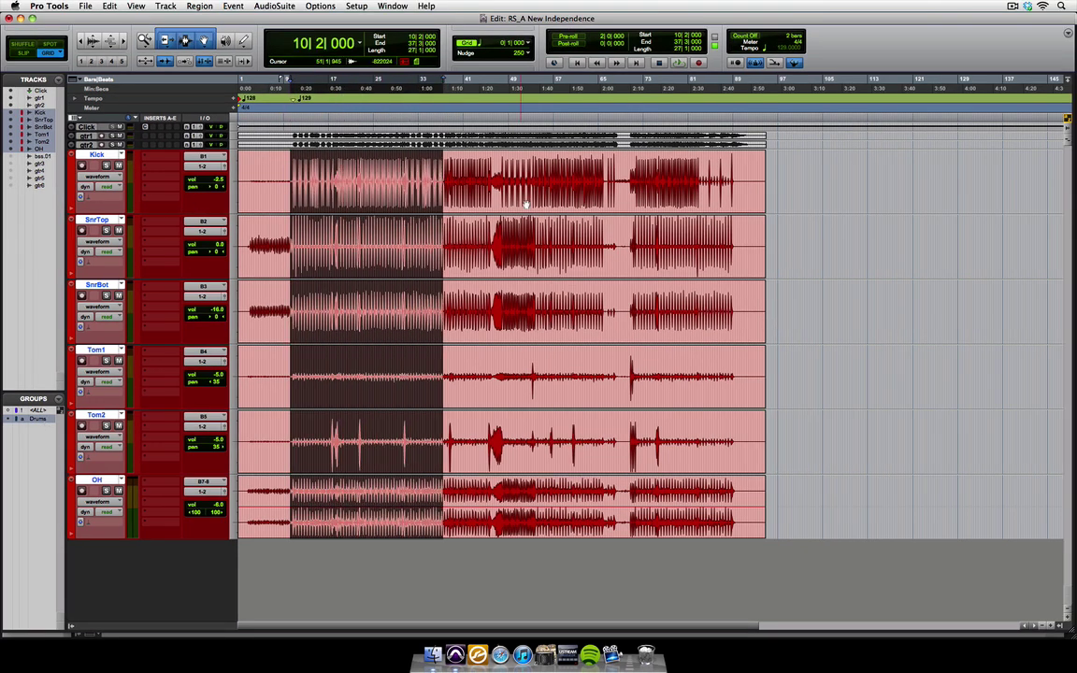
left_click_drag(539, 224, 473, 241)
left_click_drag(558, 301, 584, 301)
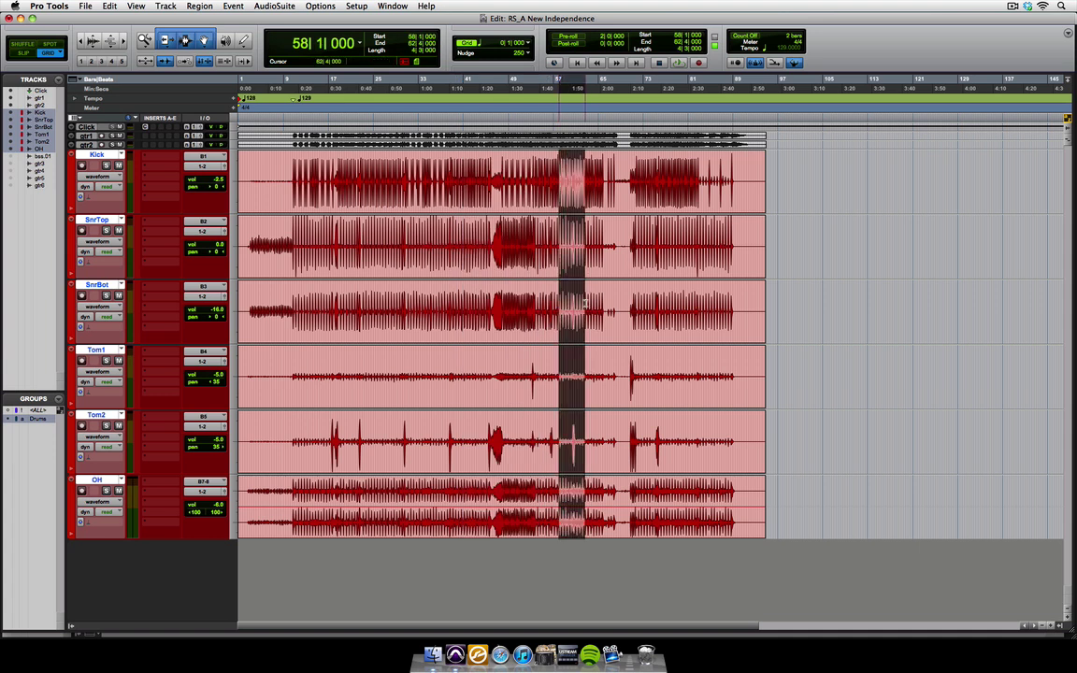
left_click_drag(624, 374, 682, 435)
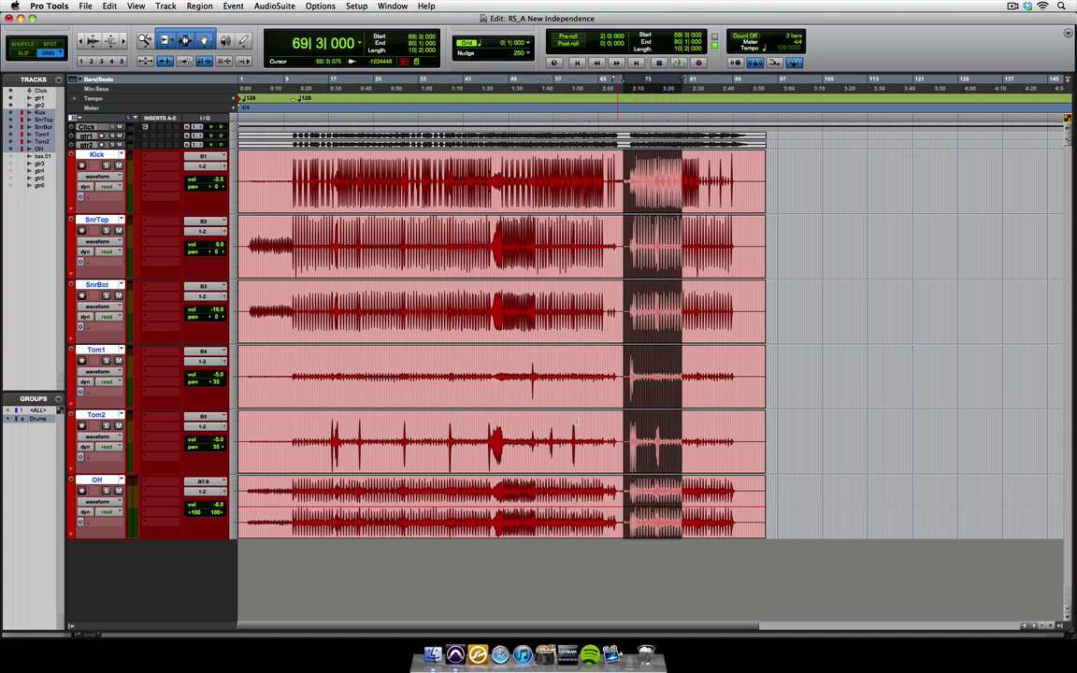
left_click(552, 372)
left_click_drag(272, 358, 316, 370)
left_click(351, 374)
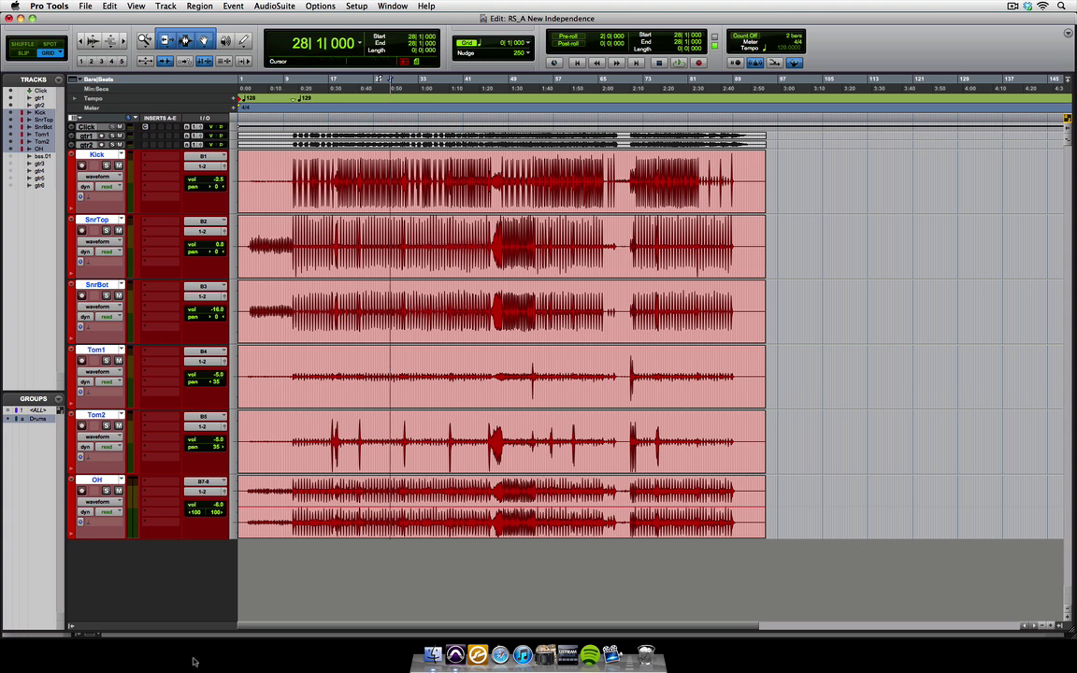
Switch off the Drums group and try separate range selections on the Tom1, SnrBot and SnrTop tracks.
left_click(47, 421)
left_click_drag(353, 366, 438, 374)
left_click_drag(398, 314, 437, 313)
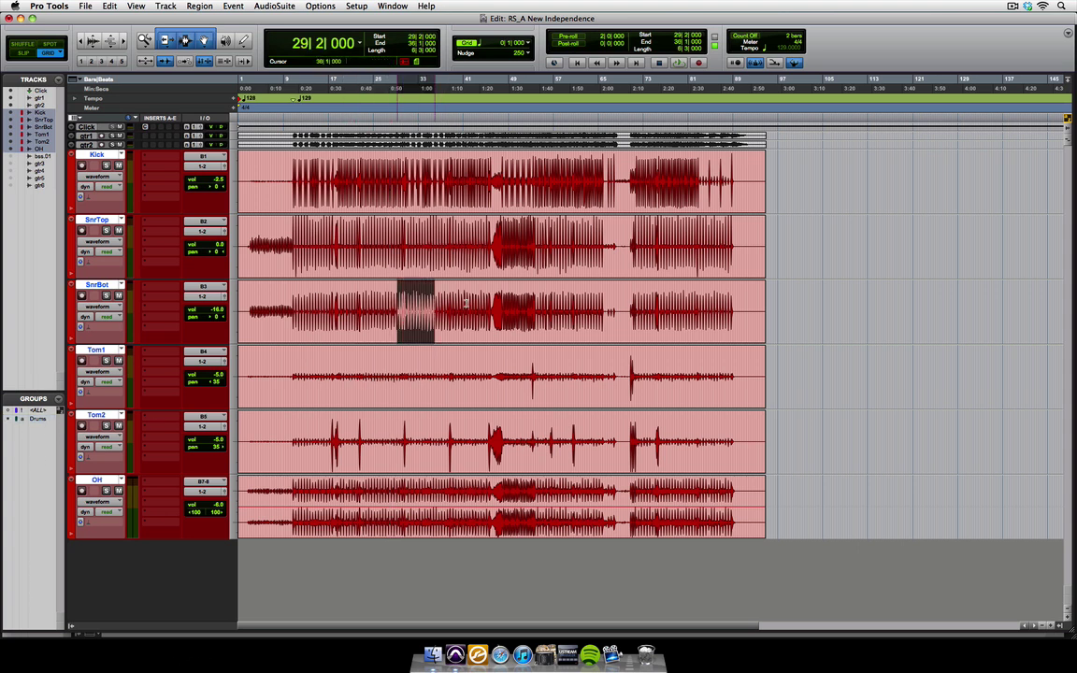
left_click_drag(451, 245, 505, 245)
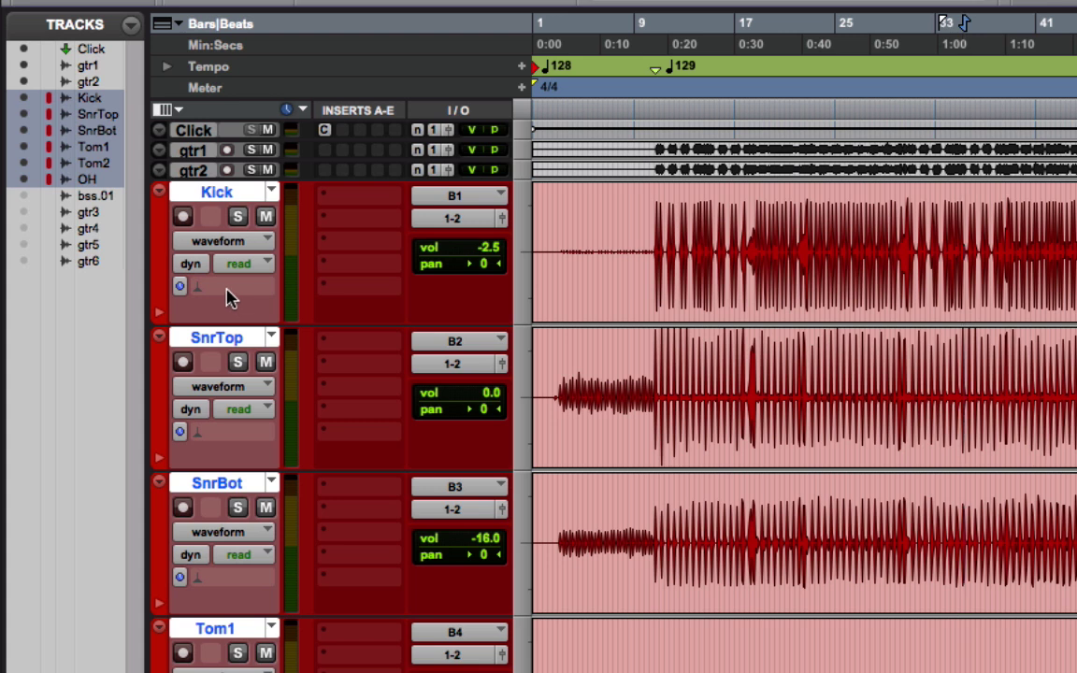
Enable Polyphonic Elastic Audio on all the grouped drum tracks and switch their track view to warp.
left_click(229, 293)
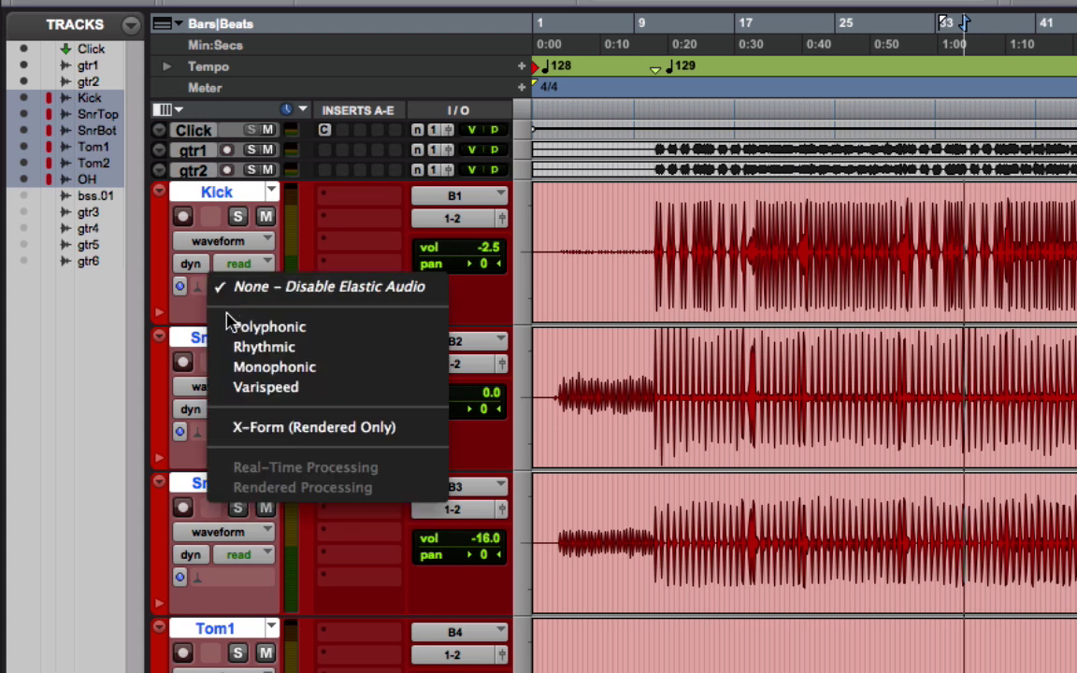
left_click(401, 339)
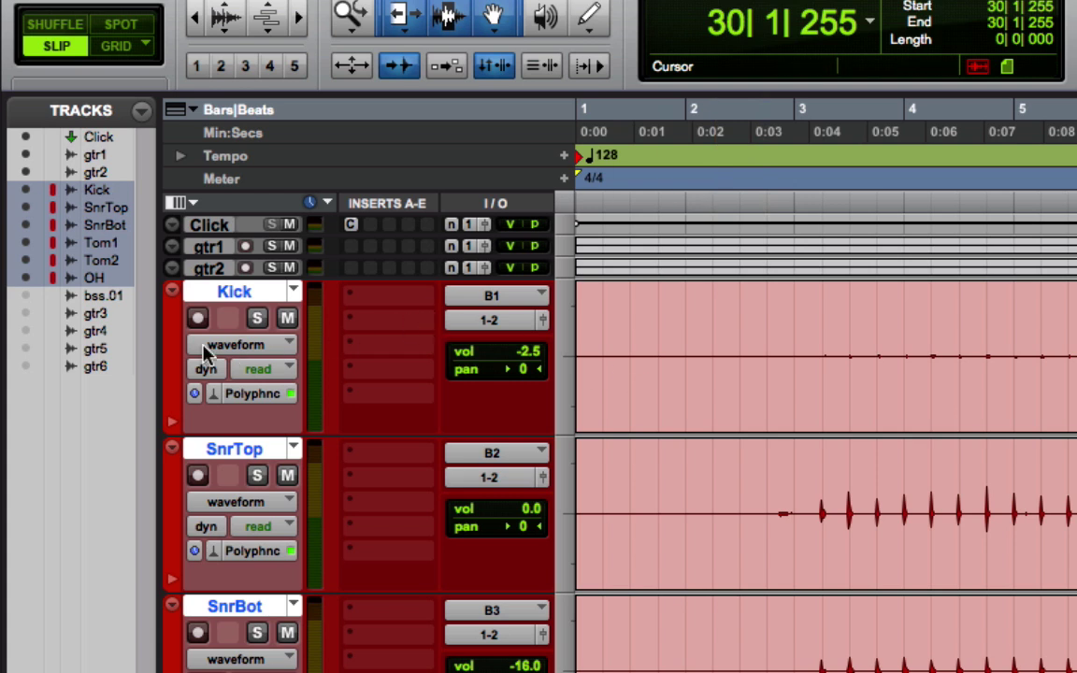
left_click(207, 346)
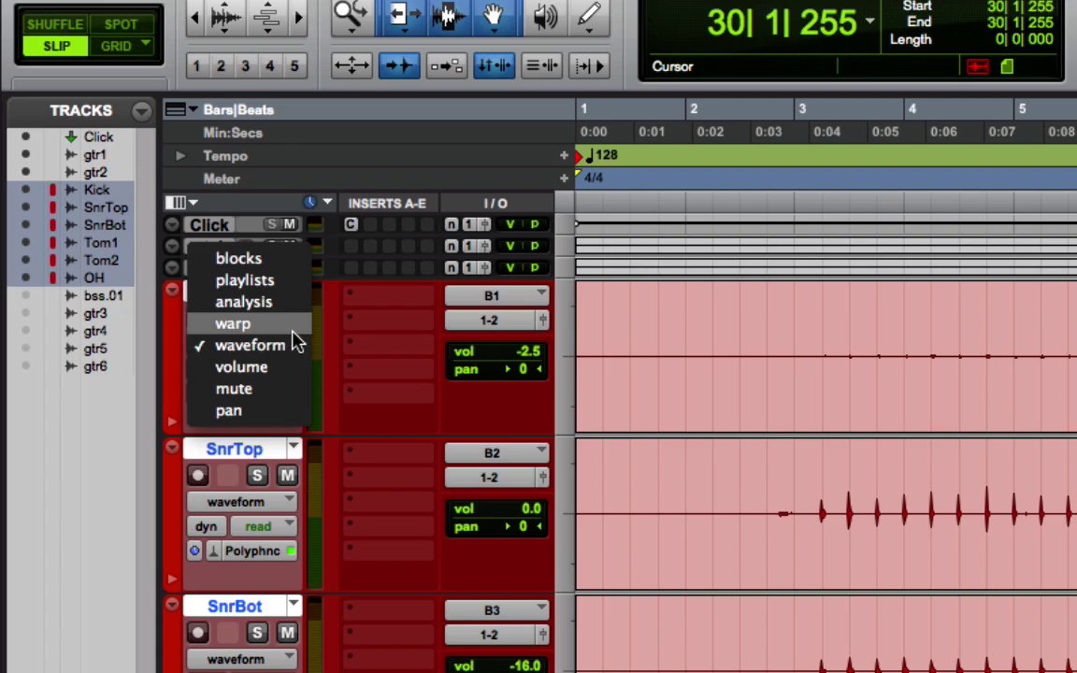
left_click(291, 327)
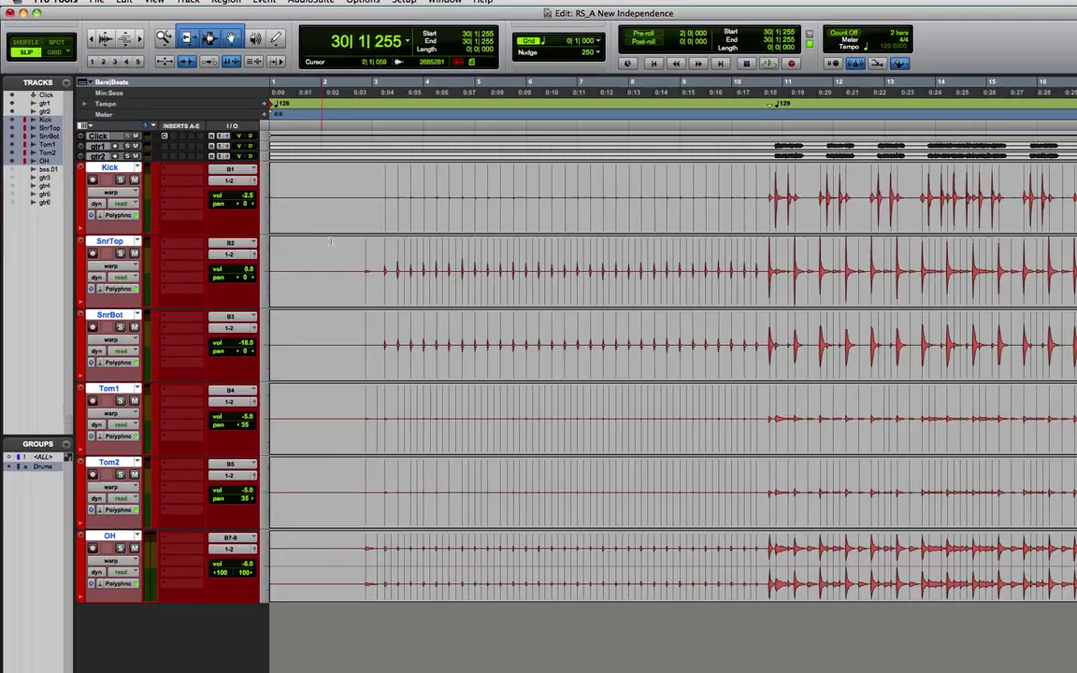
Enlarge the drum waveforms and set the grid value to 1/8 note.
key("super+bracketright")
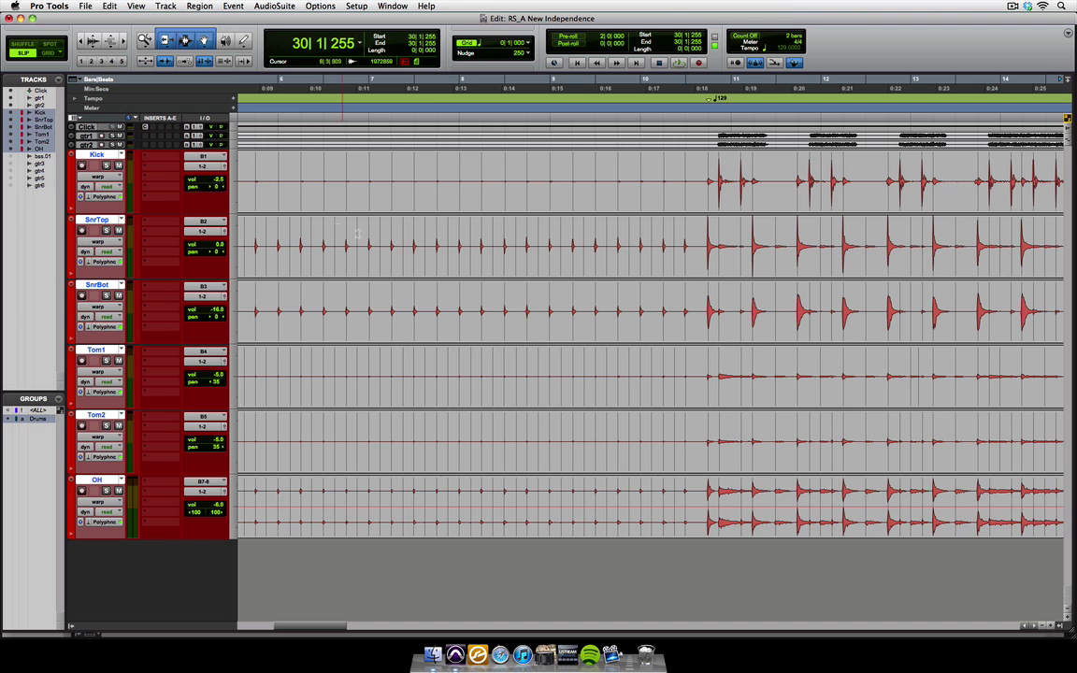
scroll(357, 232, "right", 5)
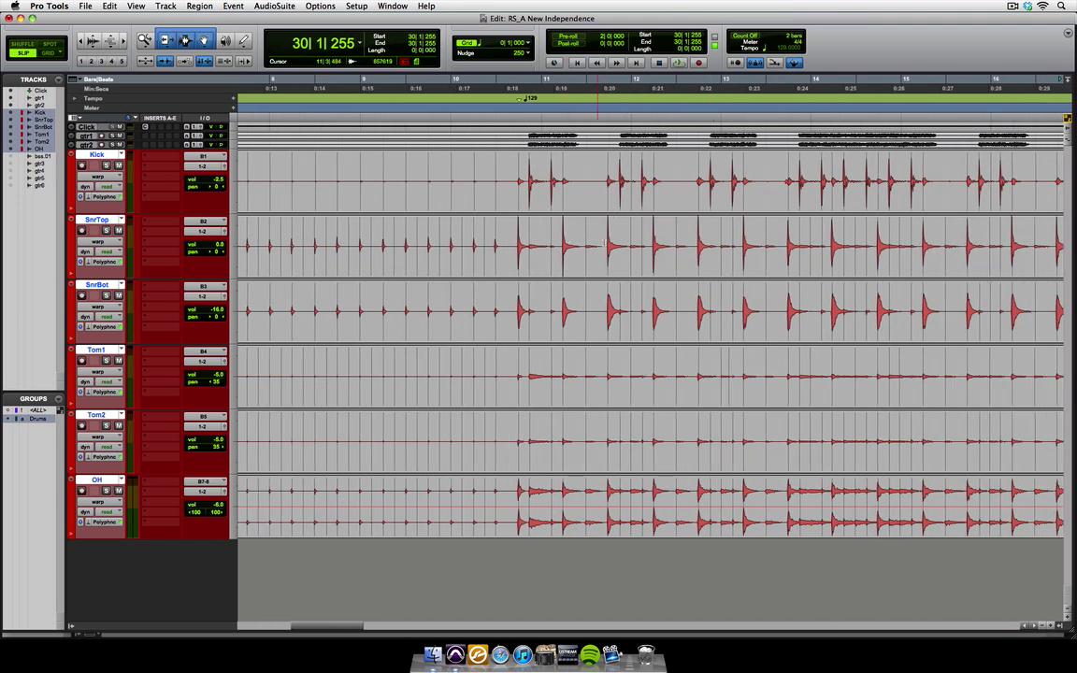
scroll(769, 239, "right", 4)
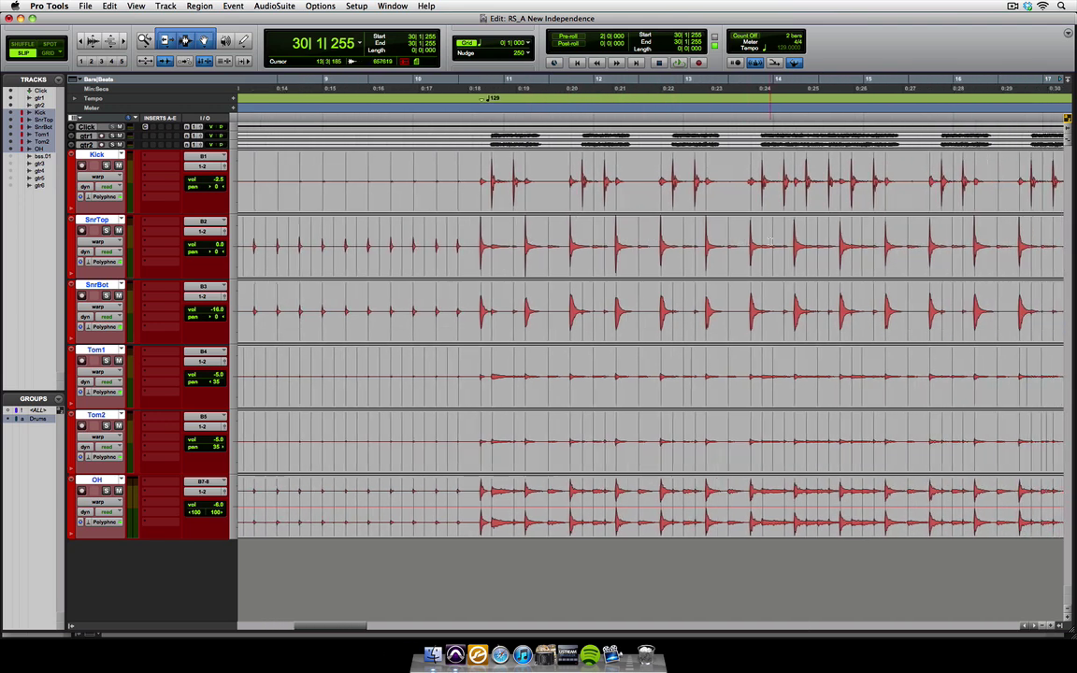
scroll(785, 237, "right", 9)
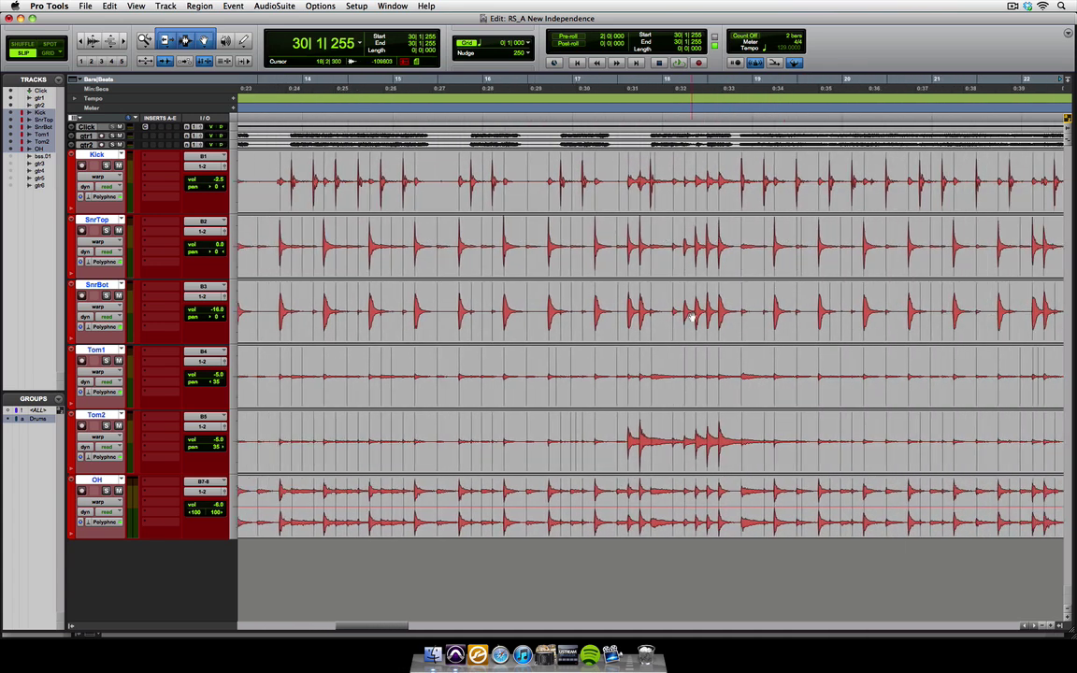
scroll(691, 318, "left", 3)
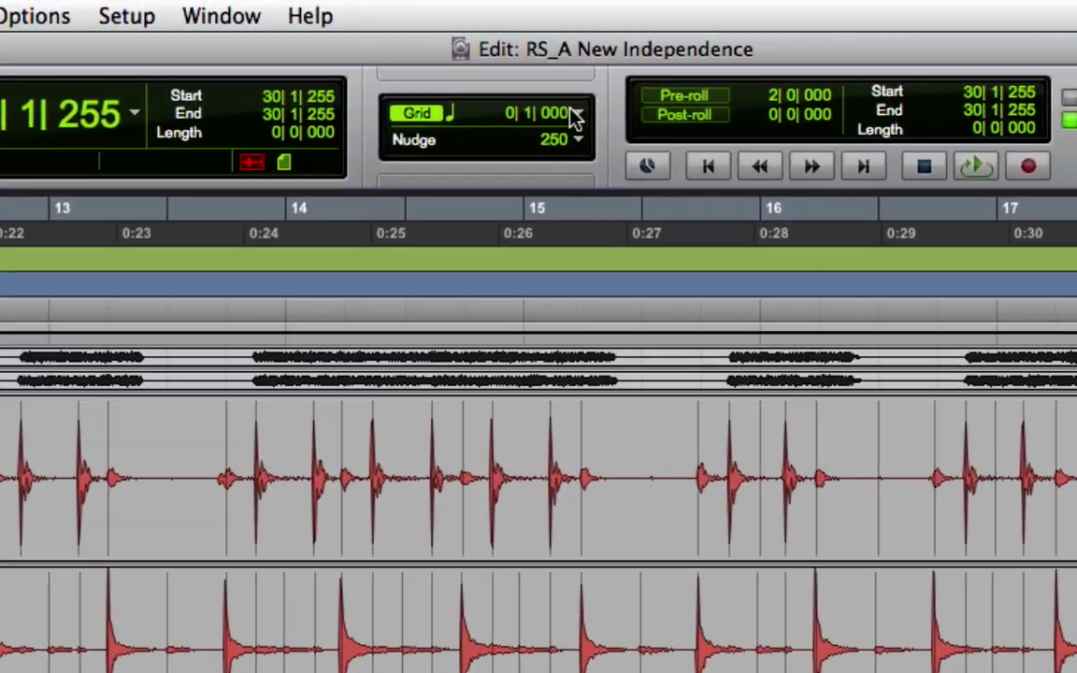
left_click(574, 118)
left_click(589, 139)
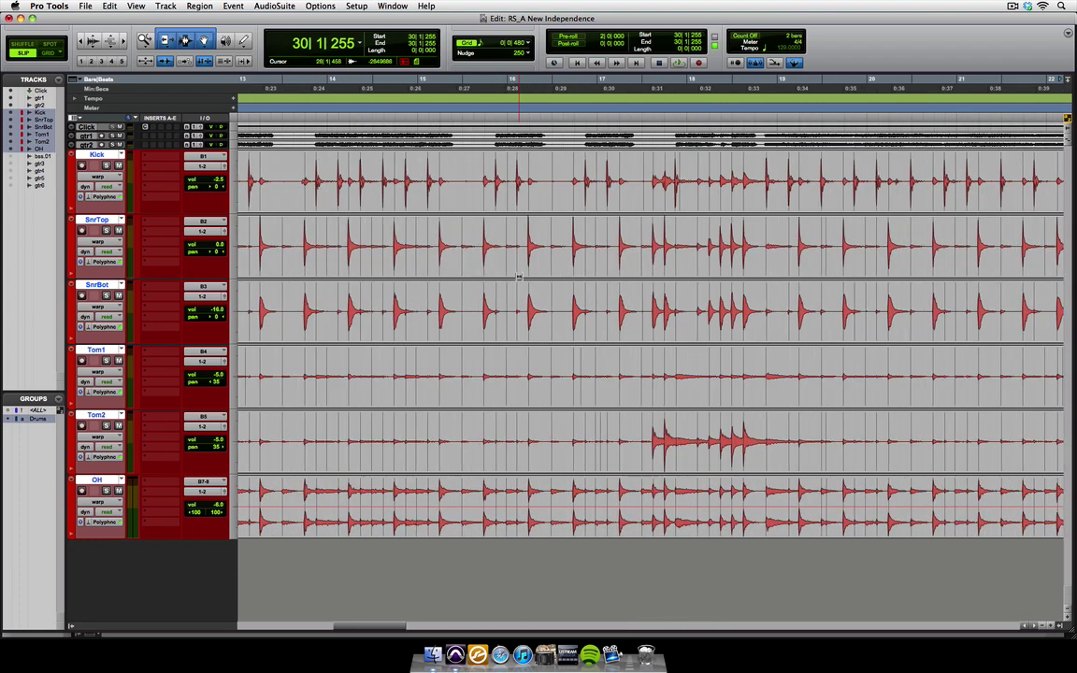
Select the full drum take on all drum tracks and quantize its Elastic Audio Events to a 1/8 note grid.
scroll(519, 277, "left", 10)
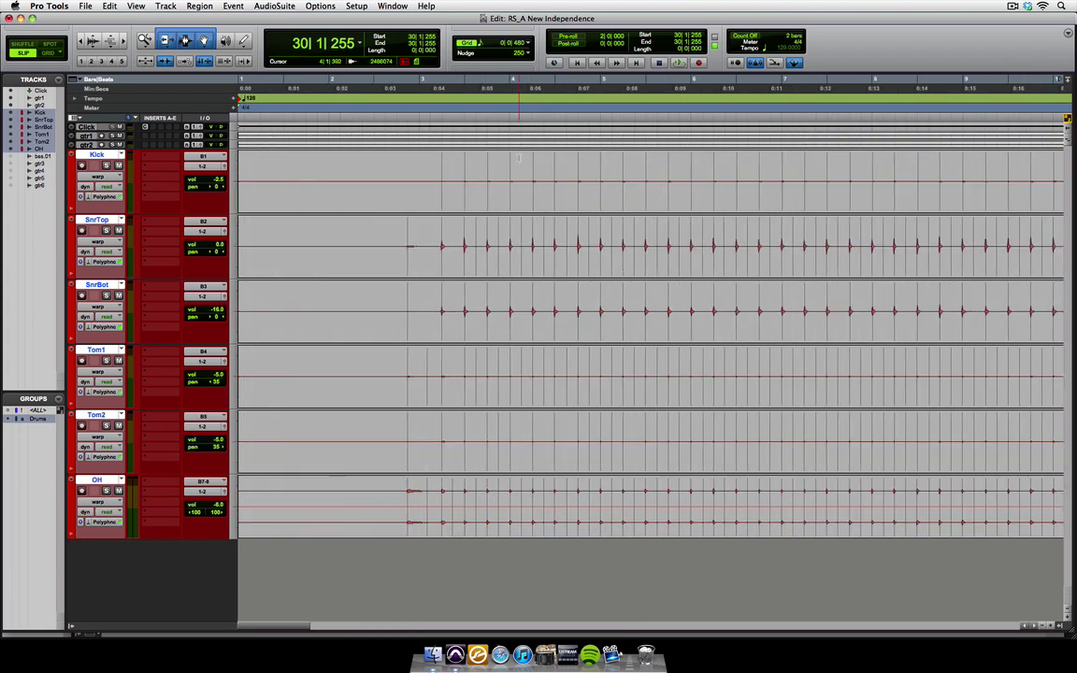
key("super+bracketleft")
left_click(306, 242)
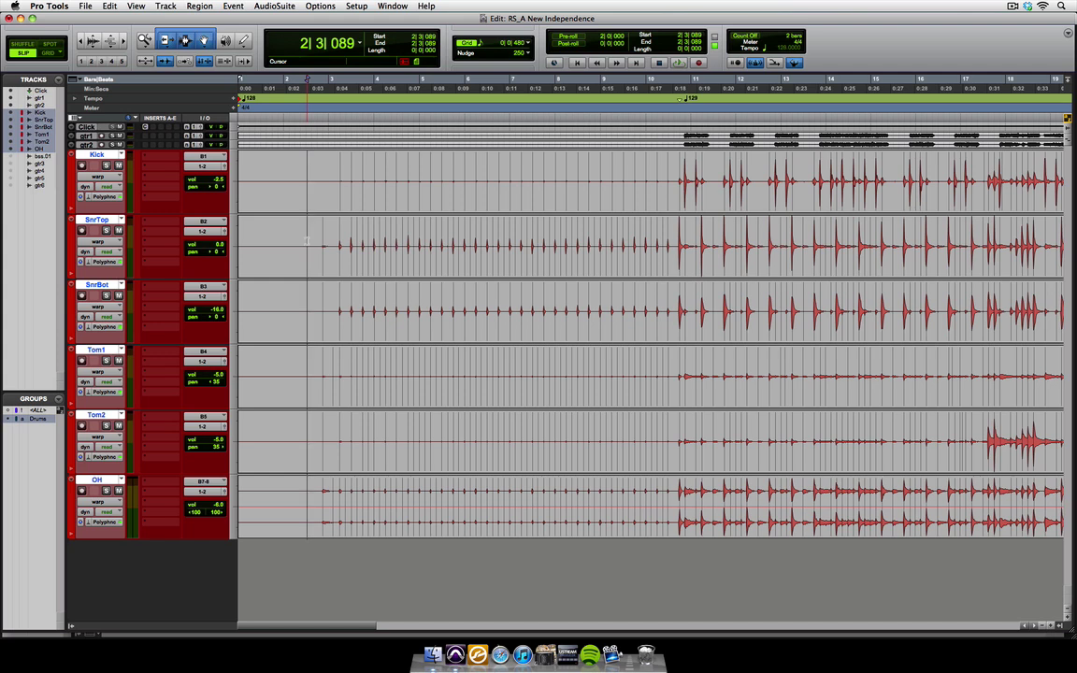
key("super+a")
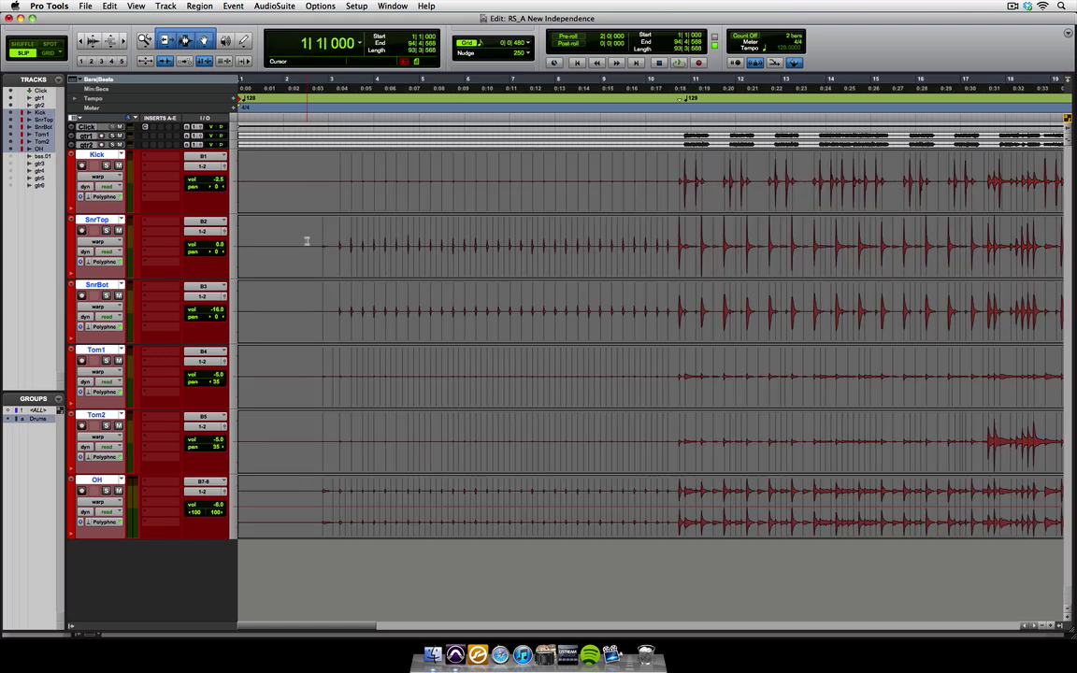
key("super+bracketleft")
key("super+bracketleft")
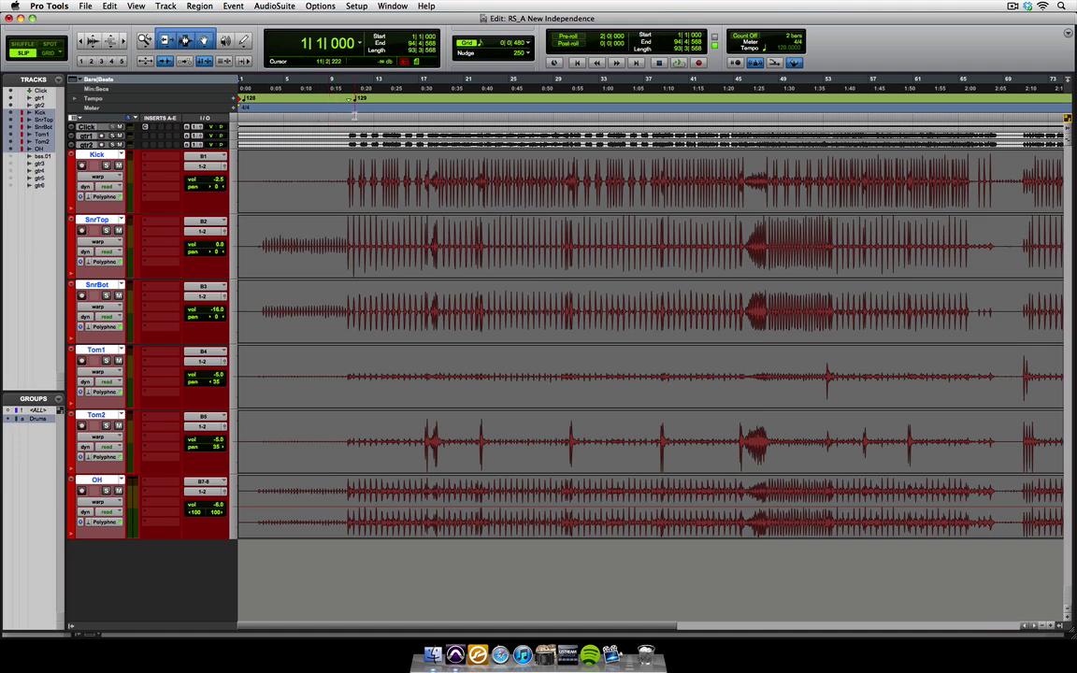
left_click(235, 6)
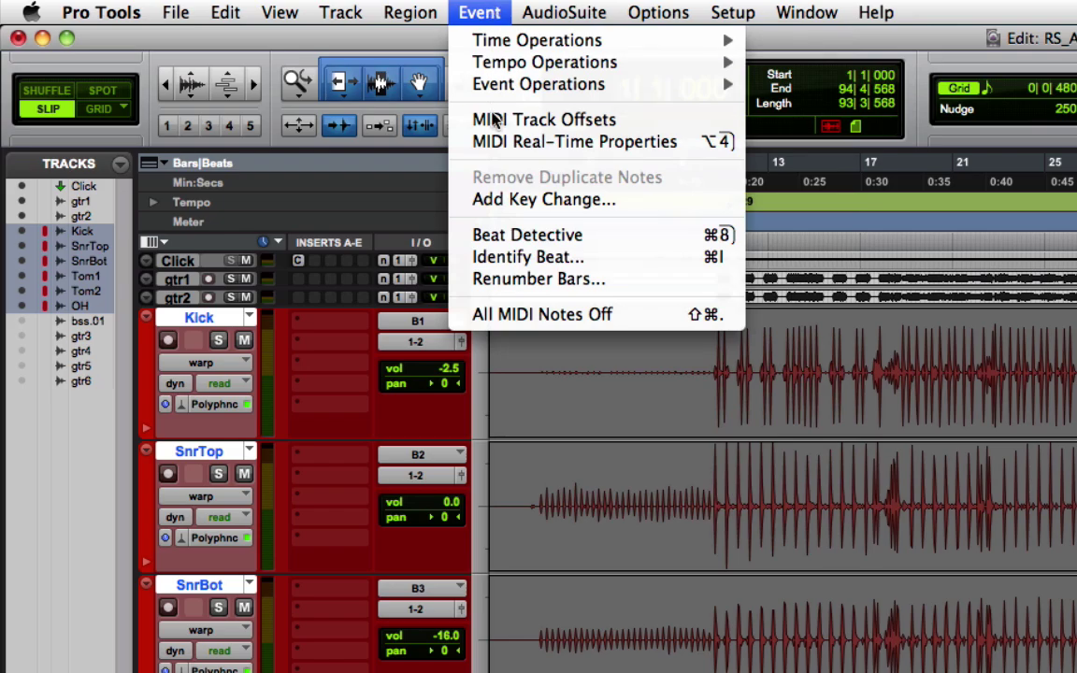
mouse_move(500, 86)
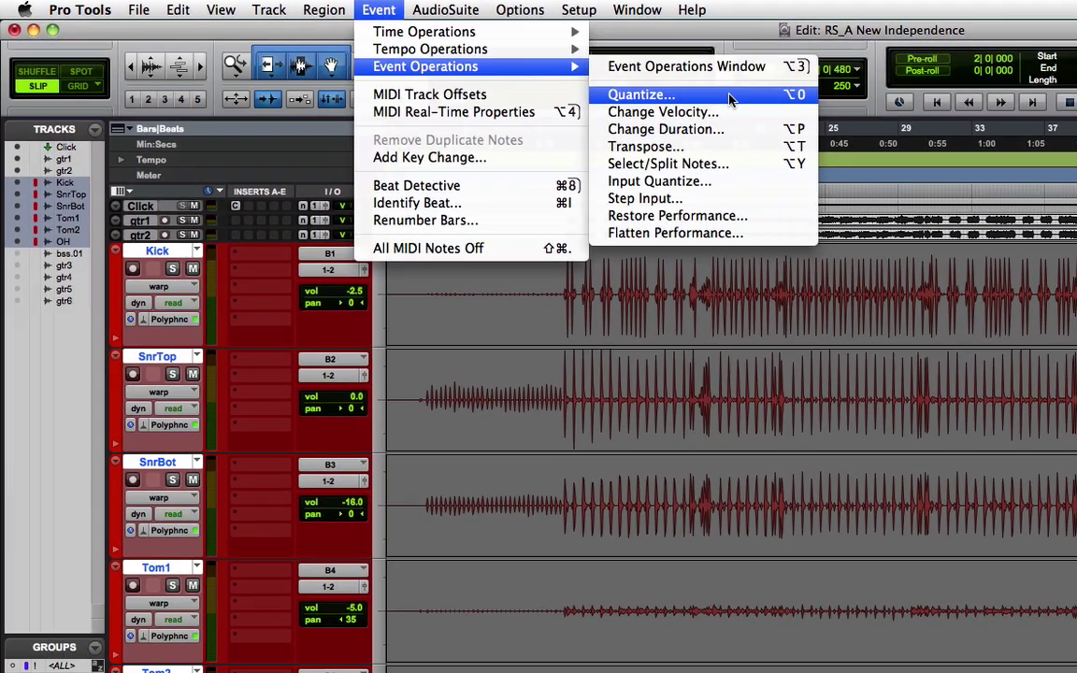
left_click(925, 127)
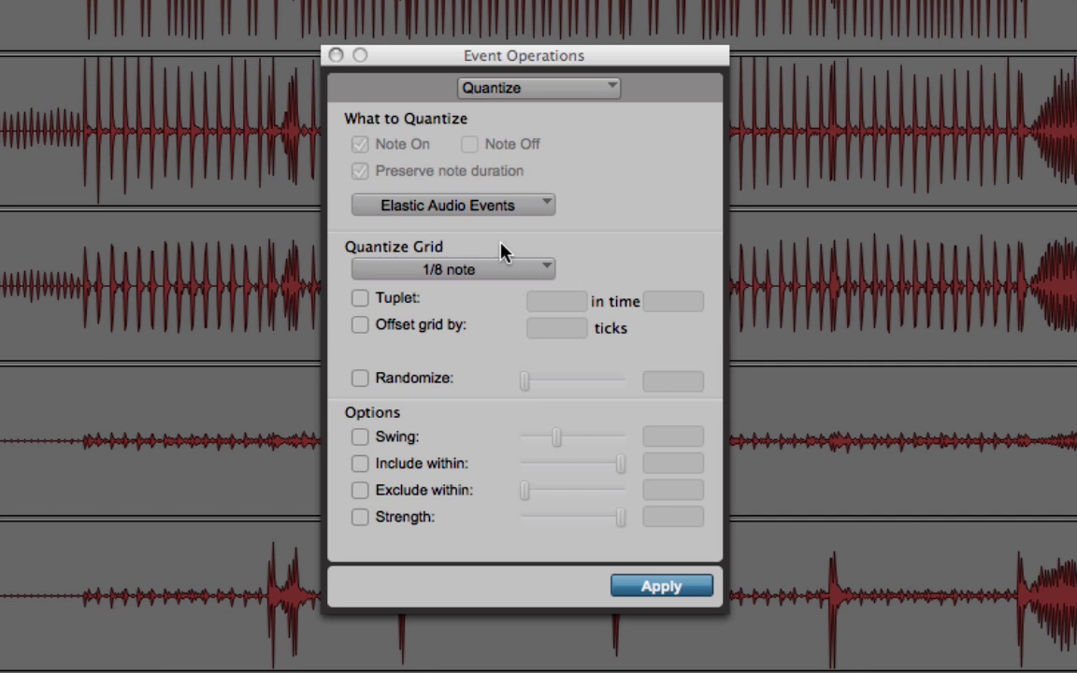
left_click(546, 205)
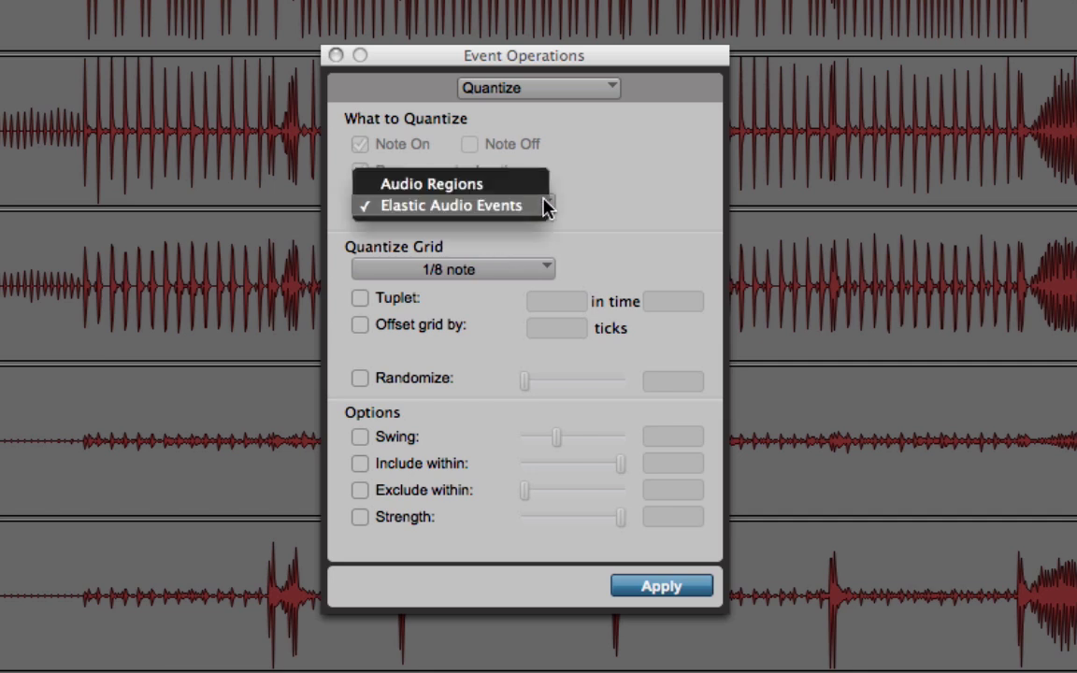
left_click(529, 209)
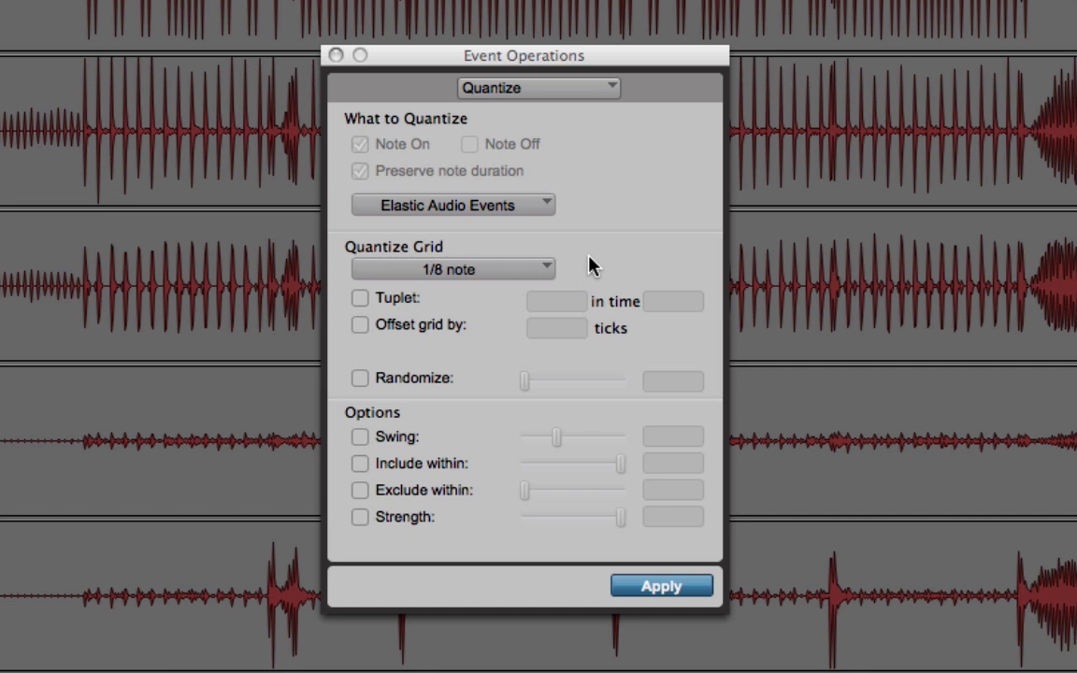
left_click(638, 595)
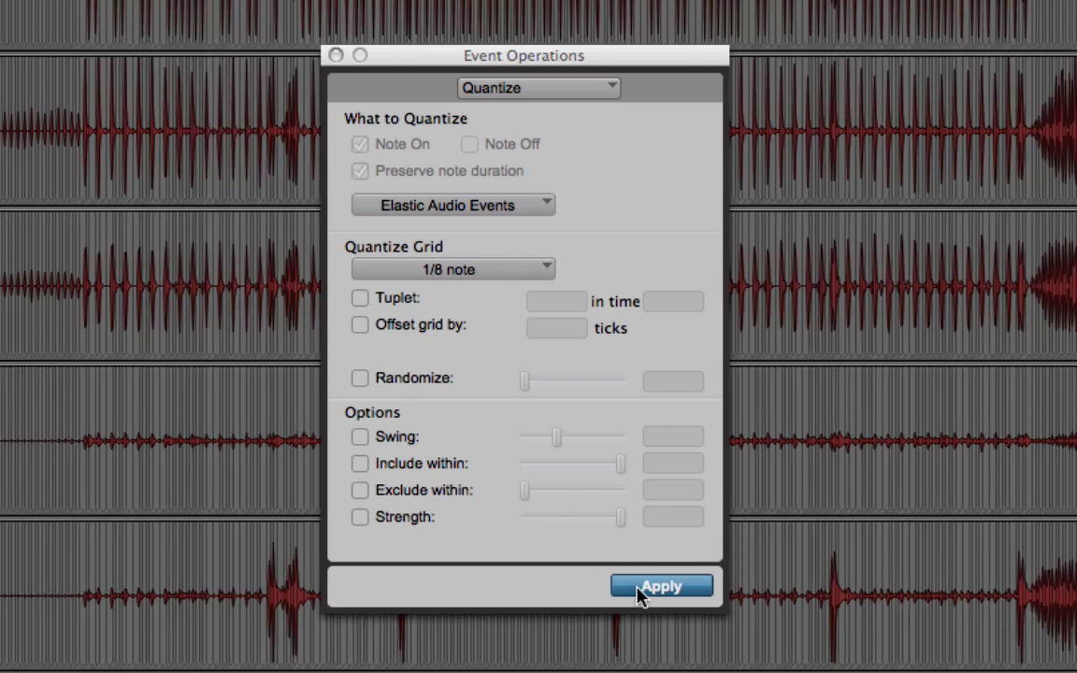
left_click(336, 56)
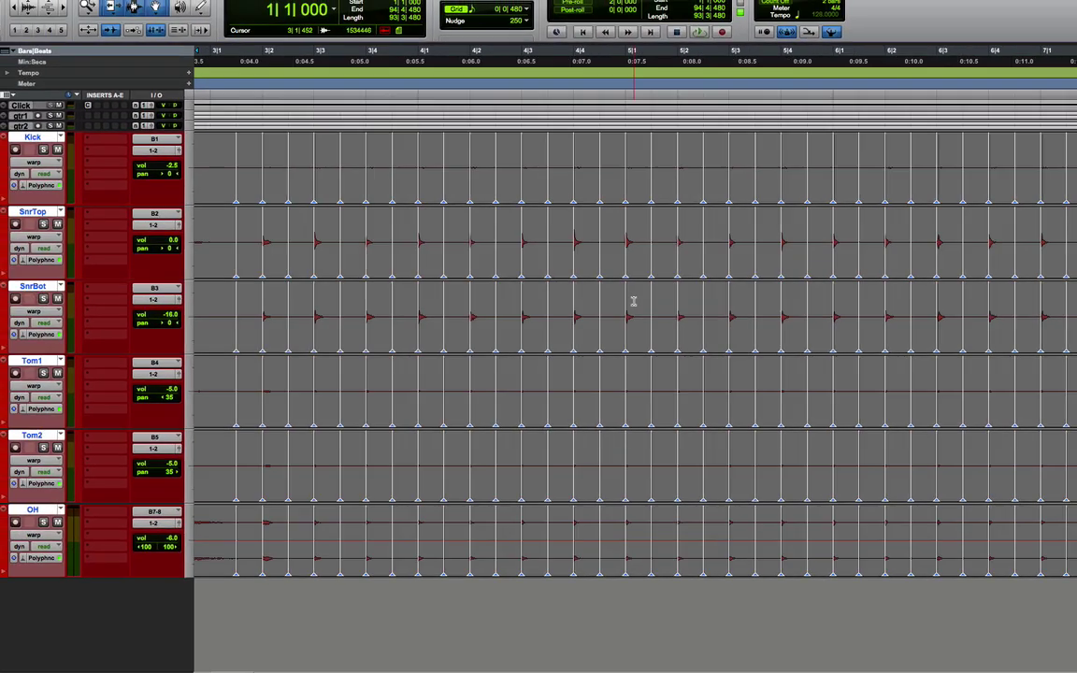
Review the quantized drum hits through about bar 13 and undo the quantize.
scroll(647, 296, "right", 5)
scroll(655, 252, "right", 1)
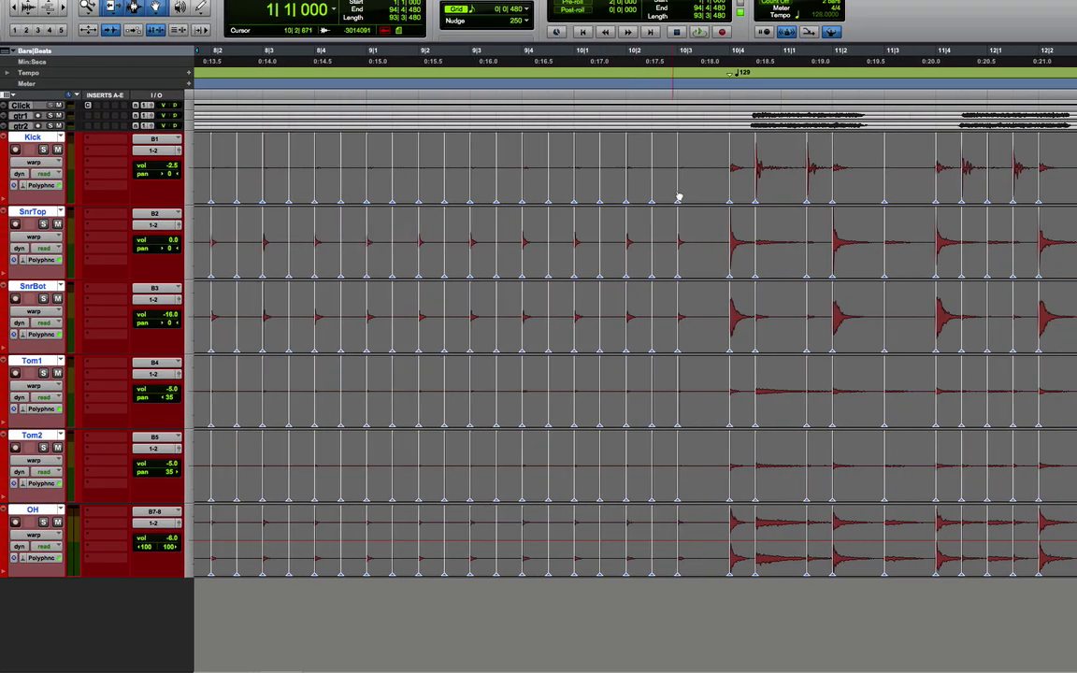
scroll(732, 201, "right", 4)
scroll(731, 215, "right", 2)
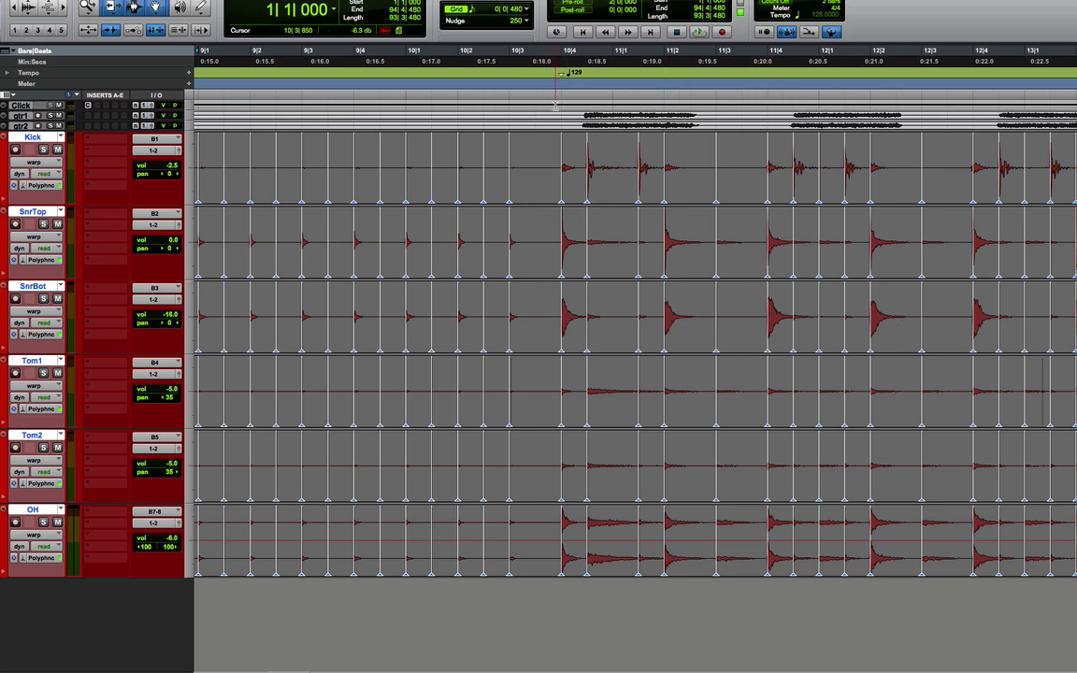
key("super+z")
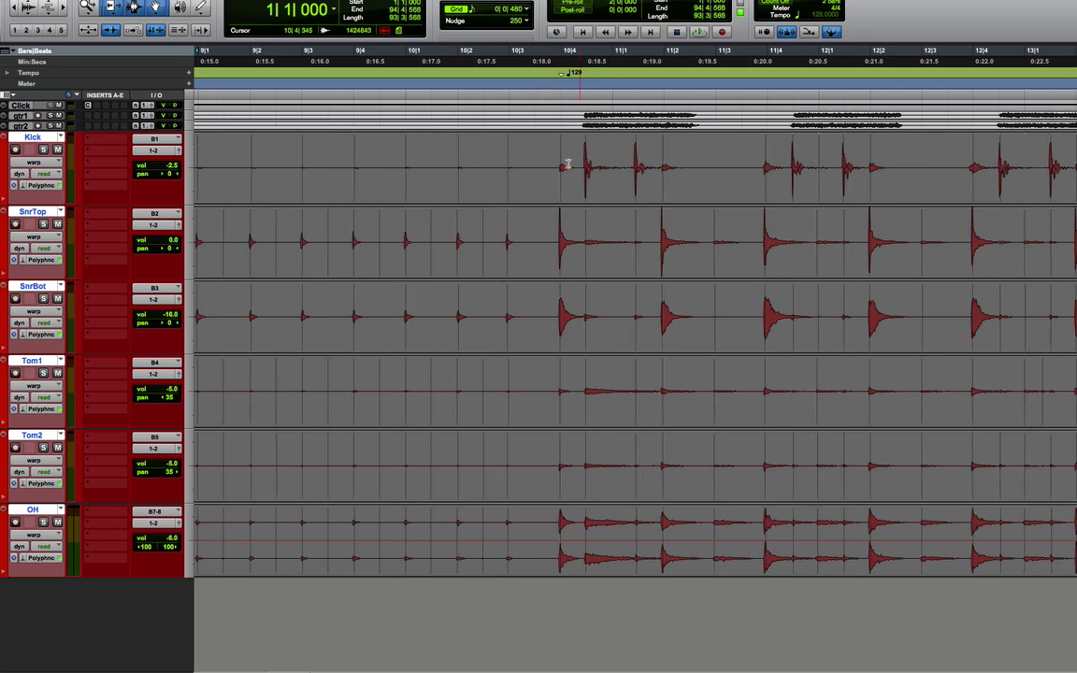
Add warp markers to the first snare and kick hits around 10|4 and align both to the 1/8 note grid in Grid mode.
left_click(480, 145)
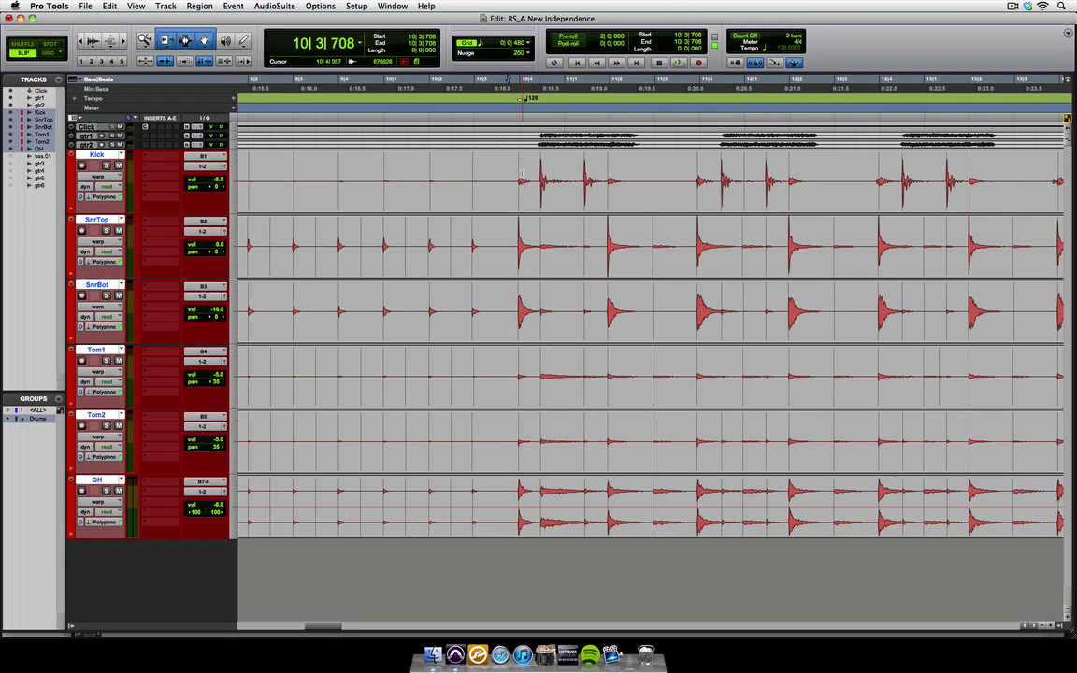
double_click(307, 322)
double_click(359, 150)
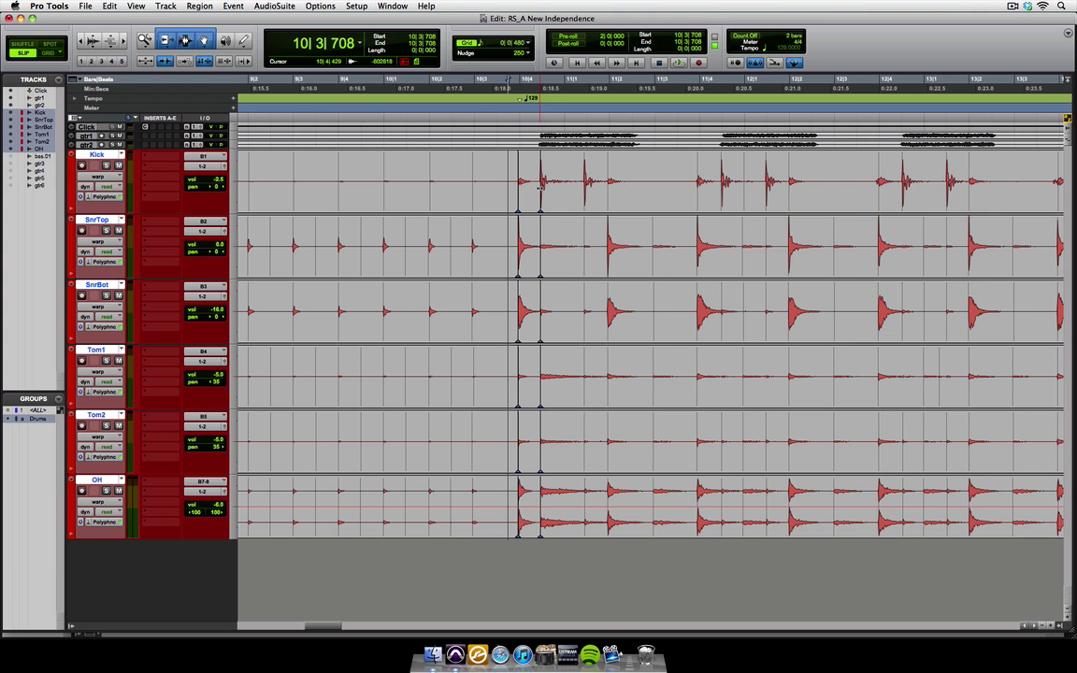
left_click_drag(540, 187, 545, 187)
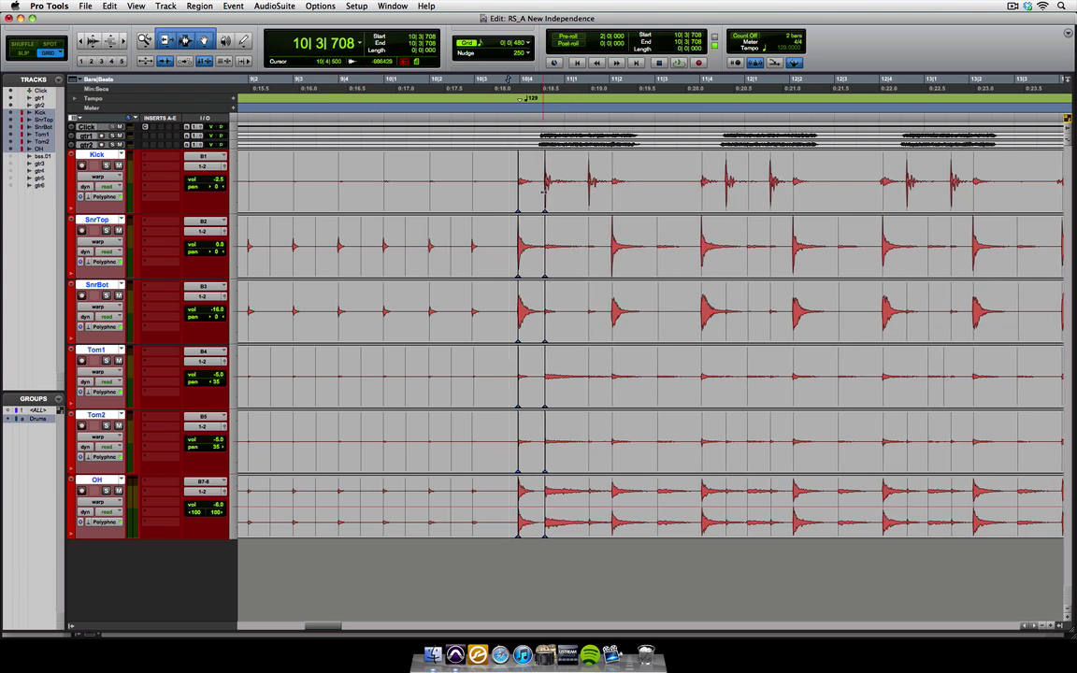
key("super+z")
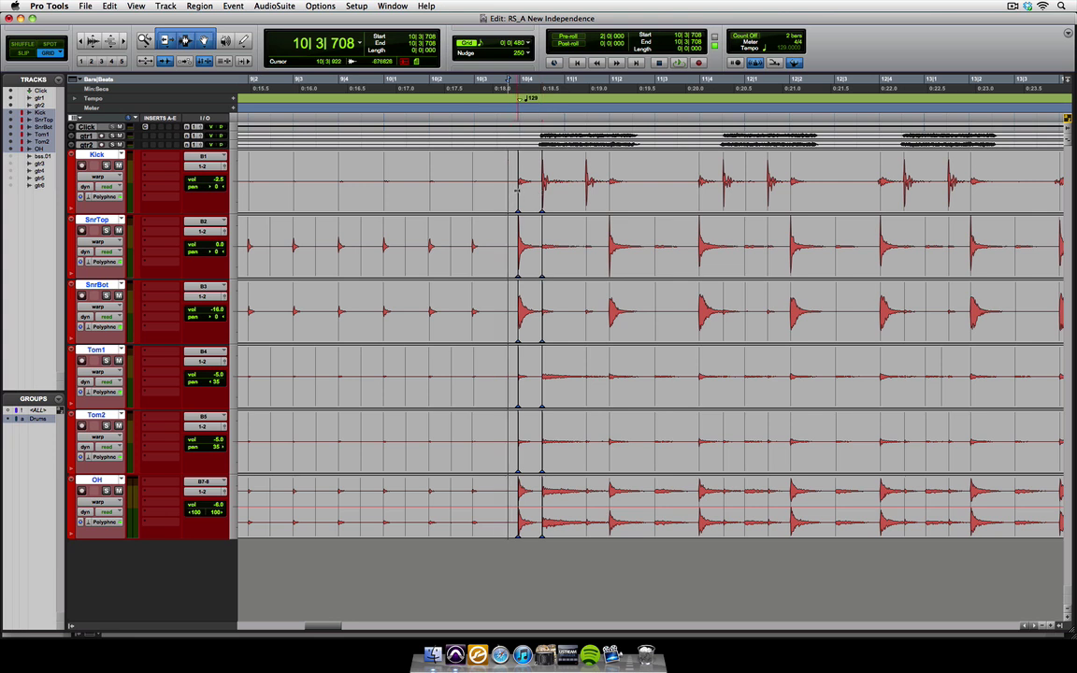
left_click_drag(517, 191, 520, 191)
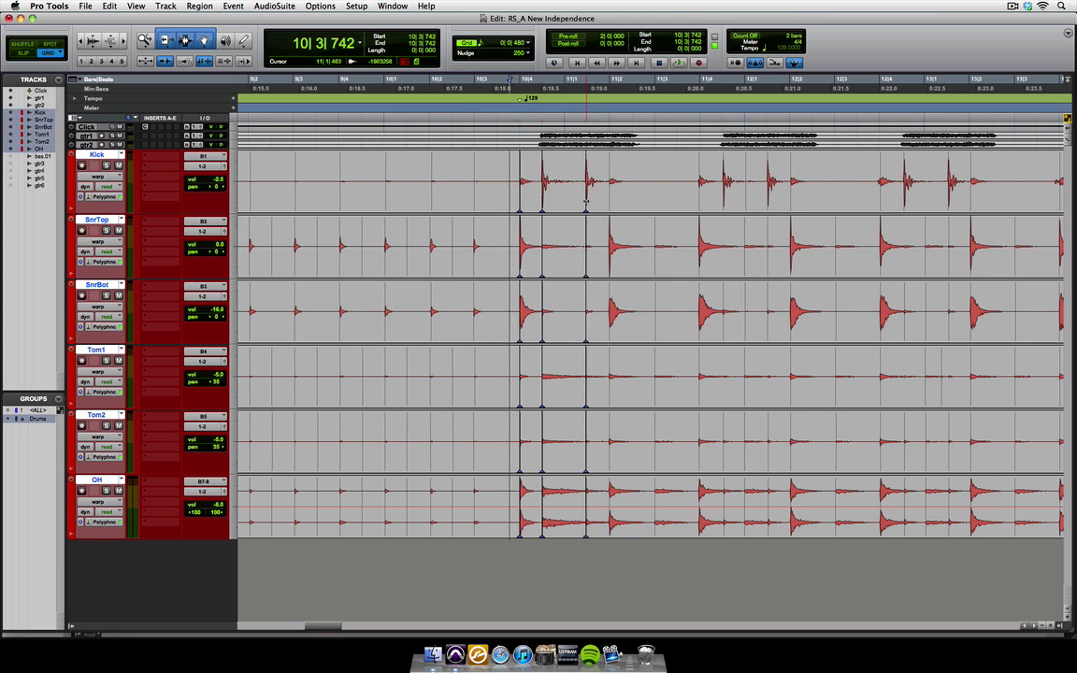
Add warp markers to the following kick and snare hits from bar 11 to bar 12, beat 4, snapping each to its nearest 1/8 note line.
left_click(588, 203)
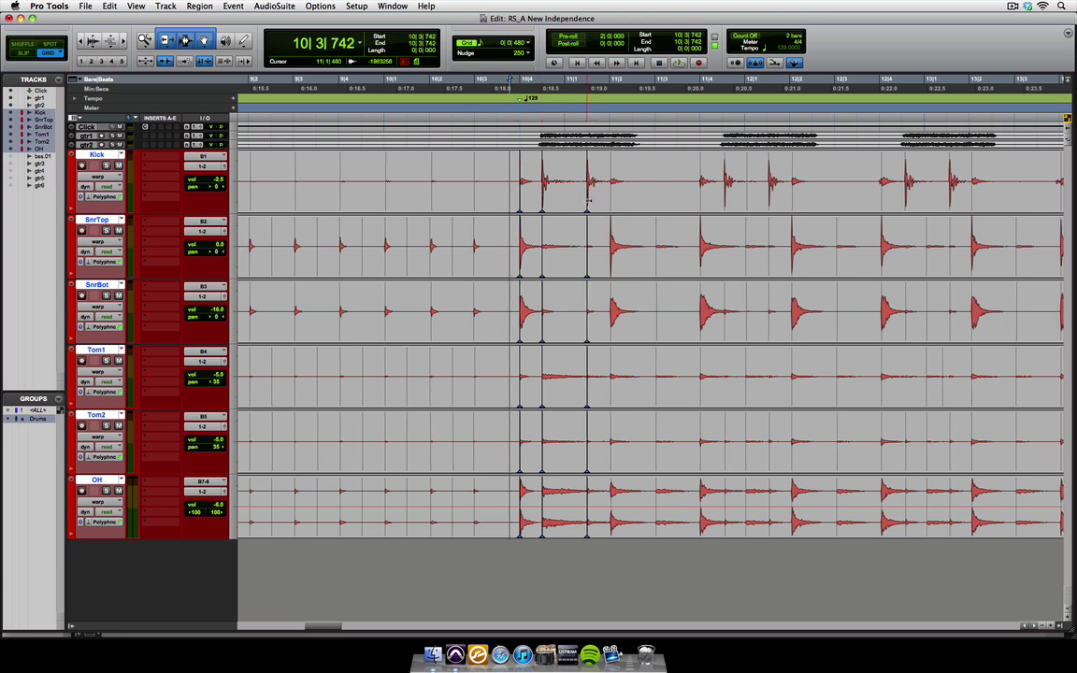
left_click(612, 257)
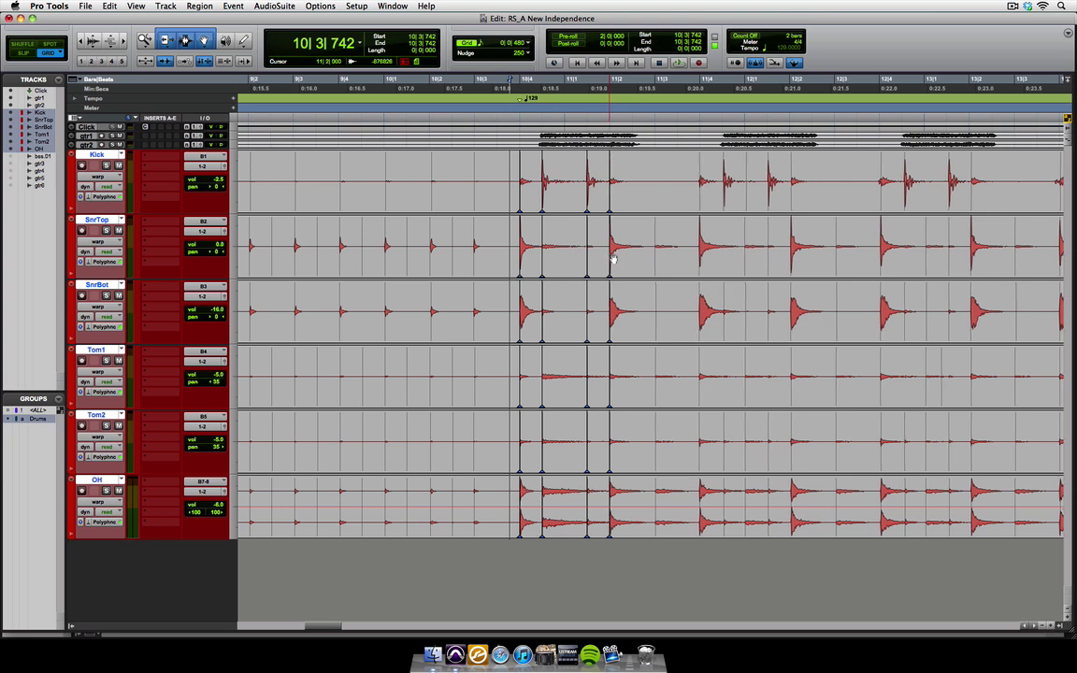
left_click(699, 253)
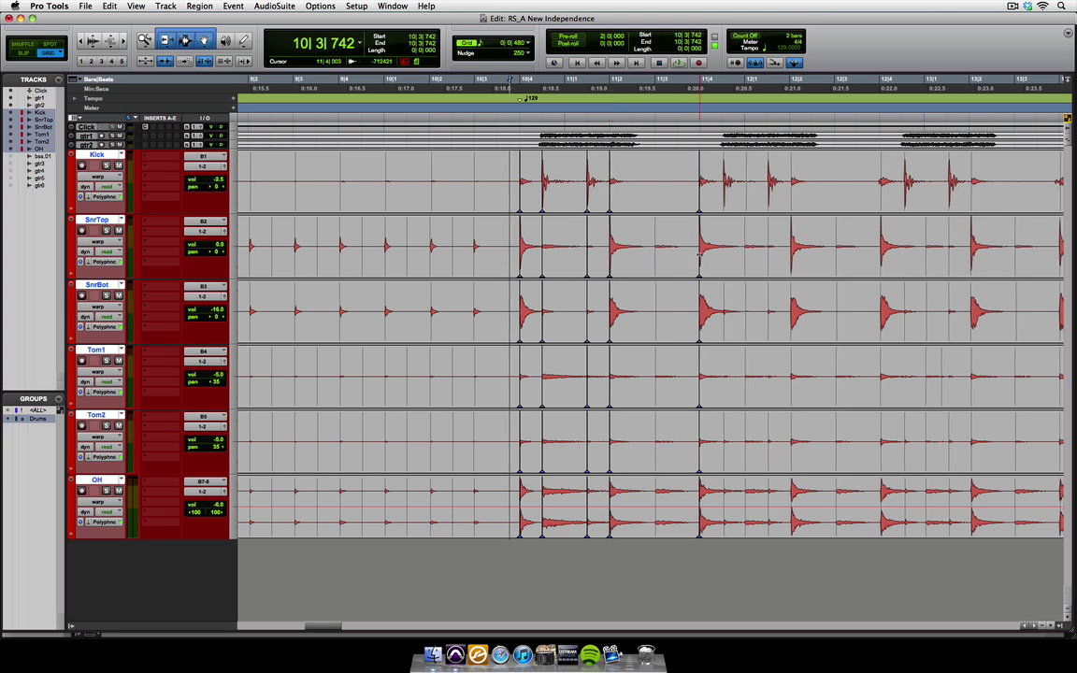
left_click(723, 197)
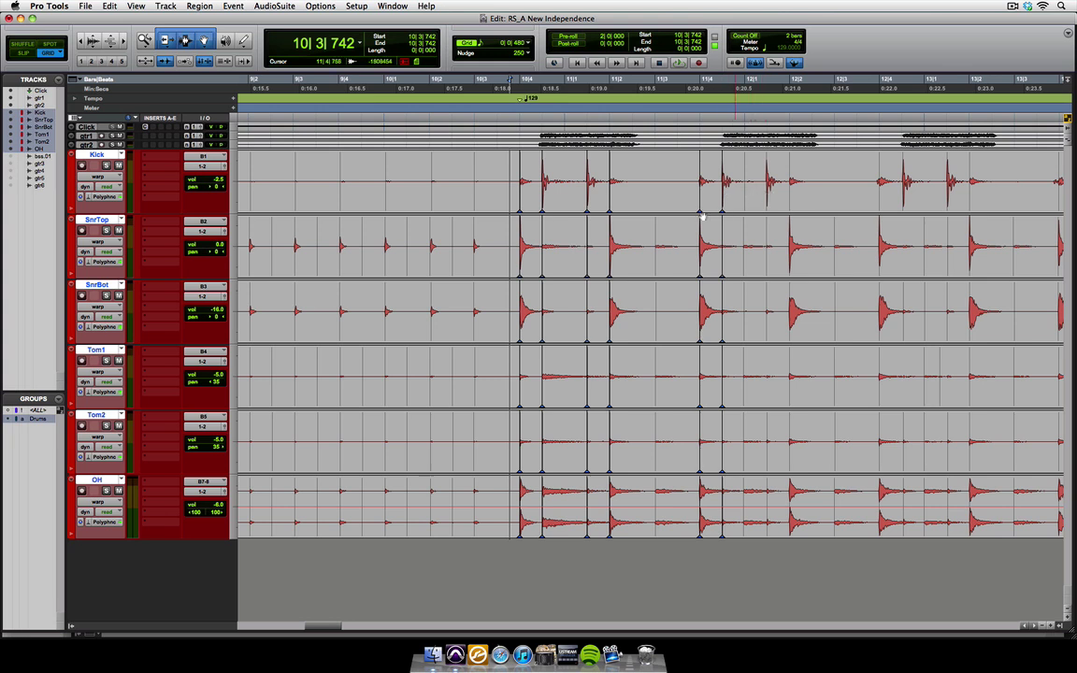
left_click(767, 194)
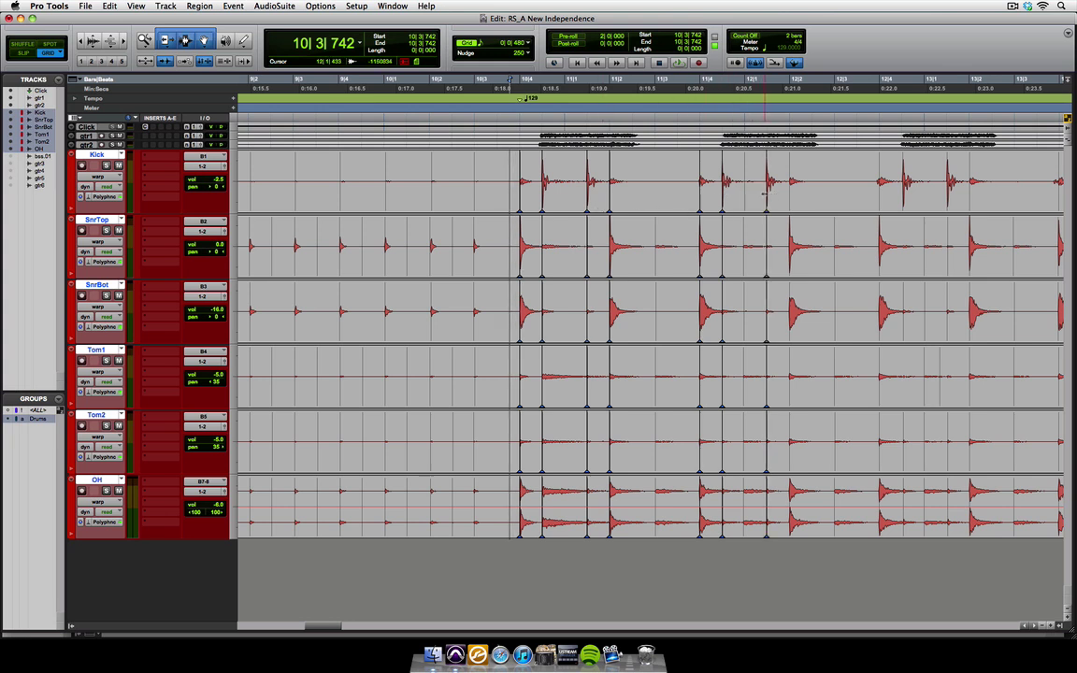
left_click(790, 252)
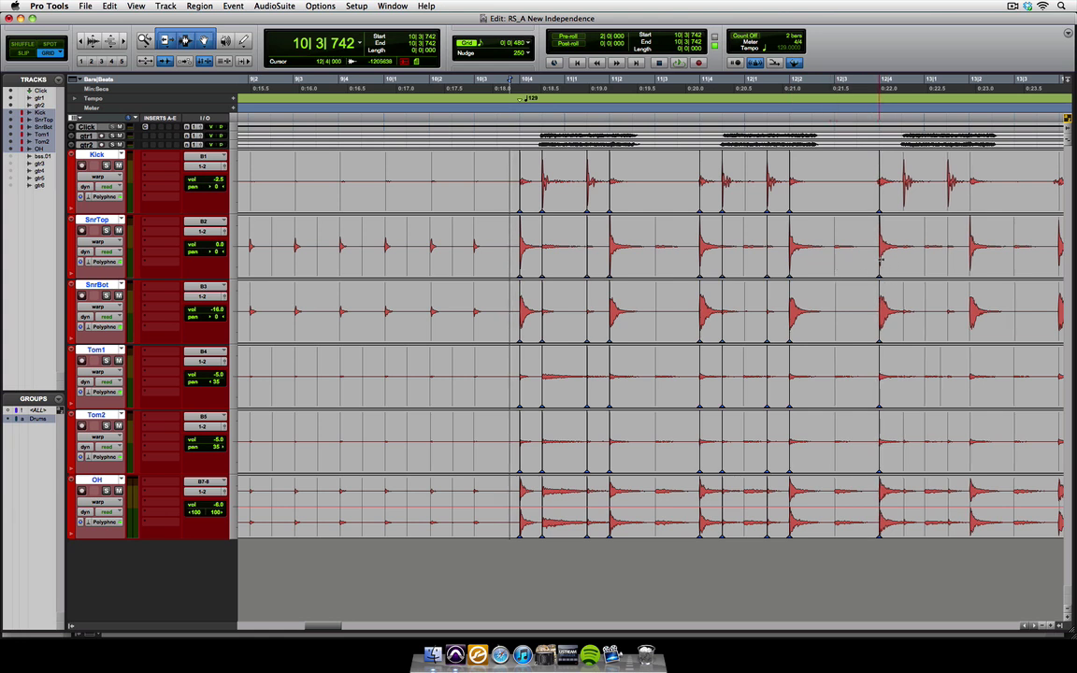
Add warp markers to the two kick hits after 12|4 and the snare hit at 13|2, snapping each to the 1/8 note grid.
left_click(903, 201)
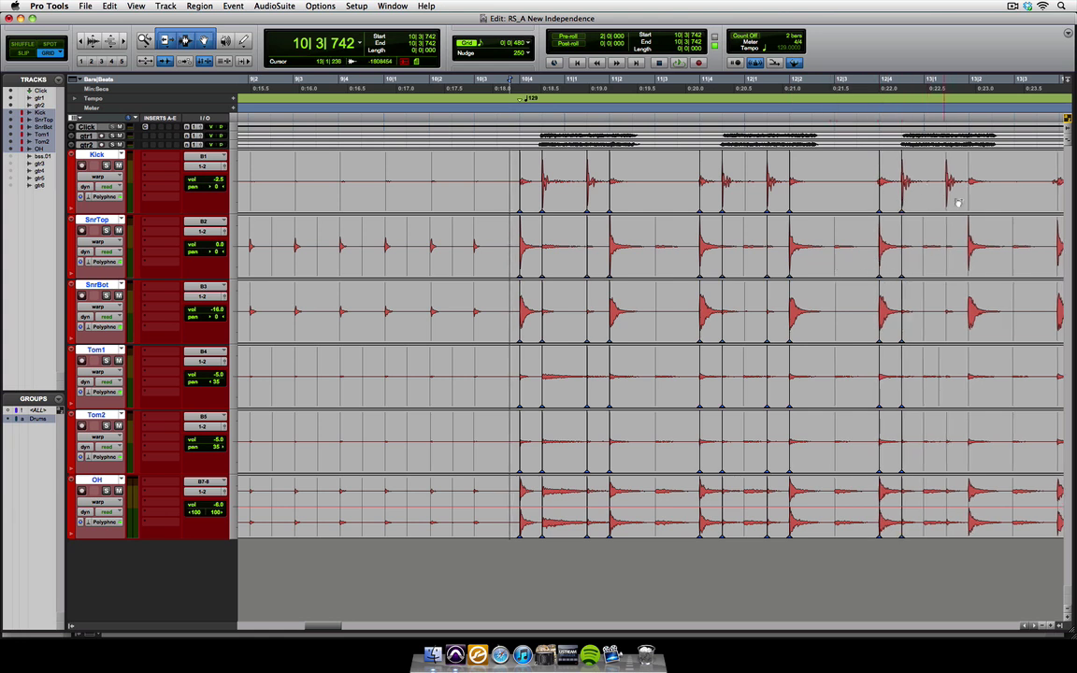
left_click(946, 198)
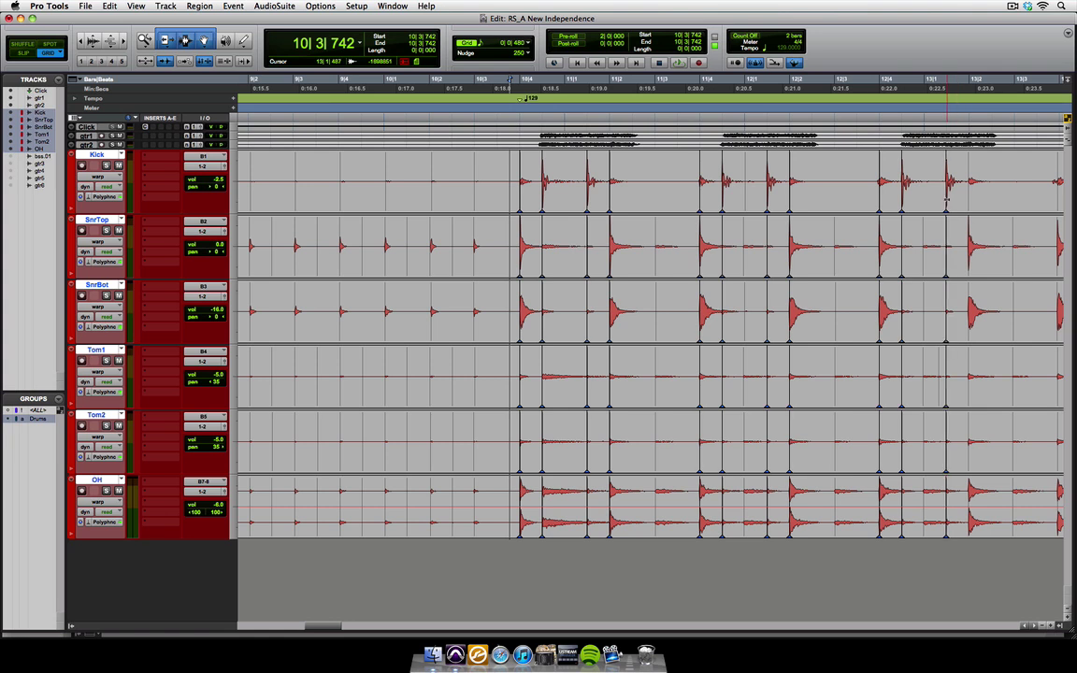
left_click(969, 251)
scroll(858, 251, "right", 3)
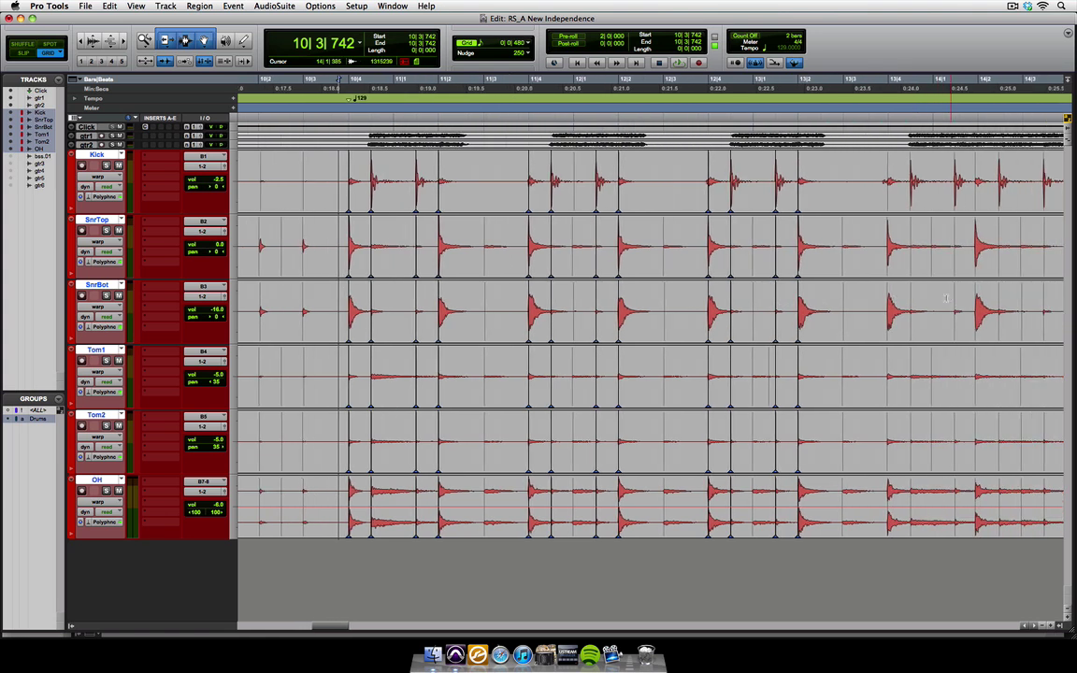
Try warping the kick hit just before 13|2 an eighth note earlier, and return its marker to the original grid line.
left_click(694, 247)
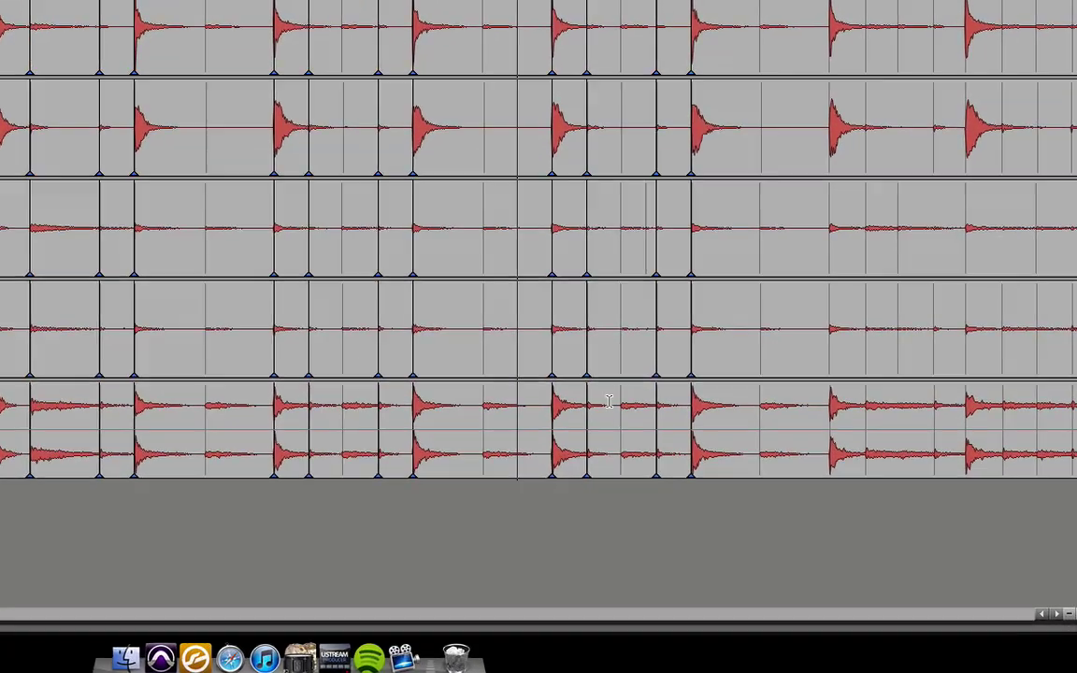
left_click_drag(608, 402, 635, 403)
left_click(635, 402)
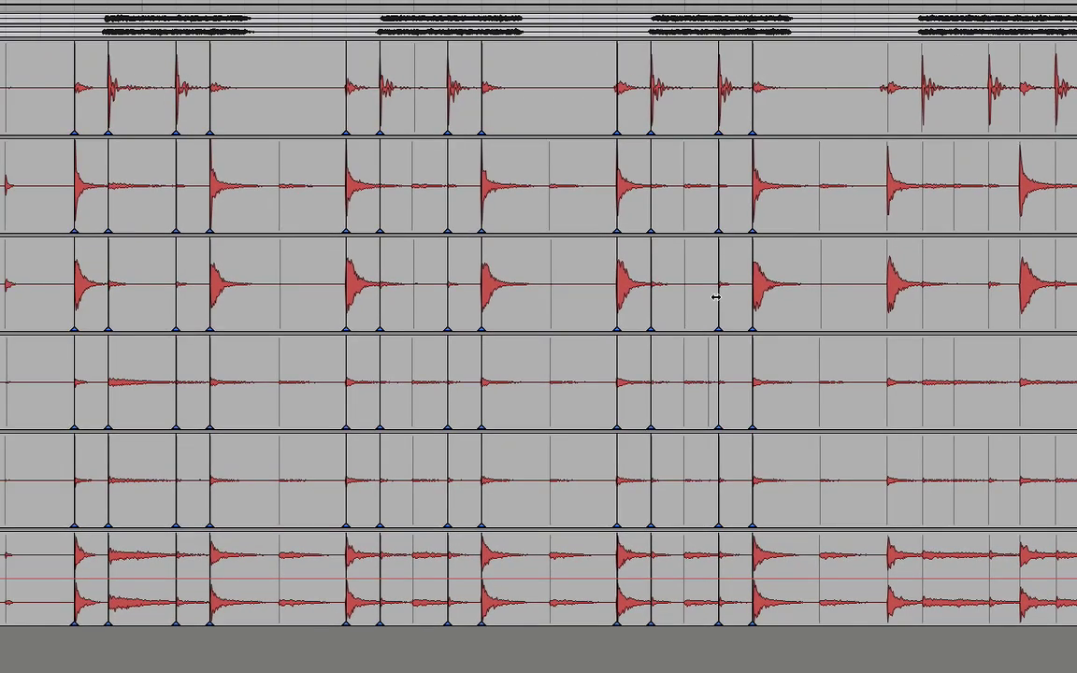
left_click_drag(586, 48, 549, 52)
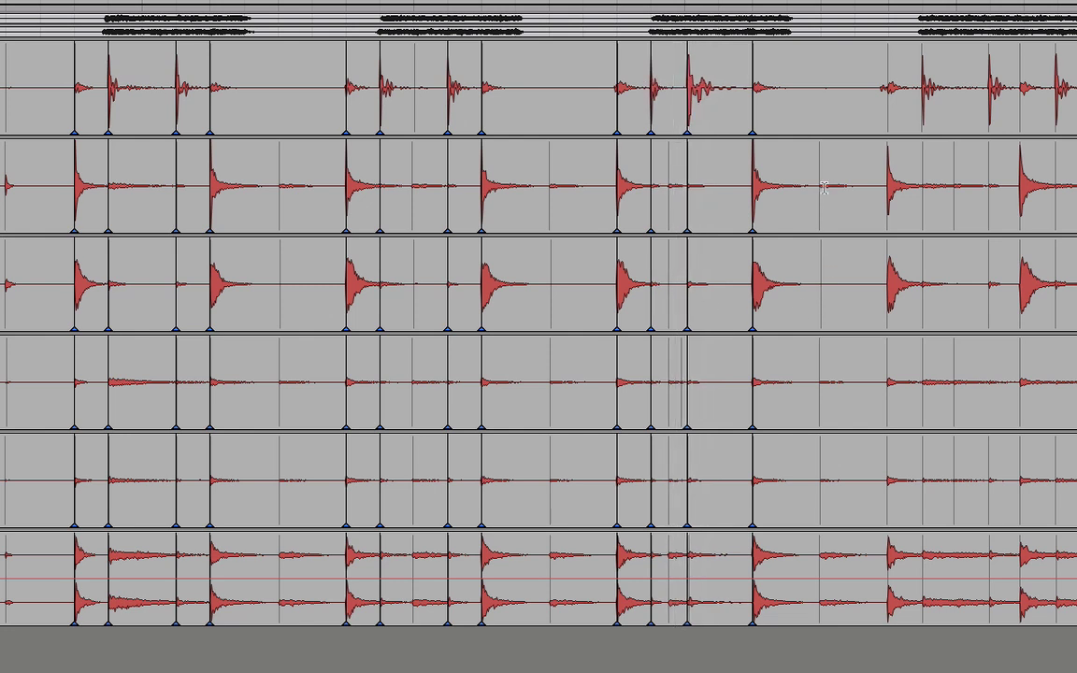
mouse_move(689, 213)
left_mouse_down()
mouse_move(774, 210)
mouse_move(688, 202)
mouse_move(741, 207)
mouse_move(717, 205)
left_mouse_up()
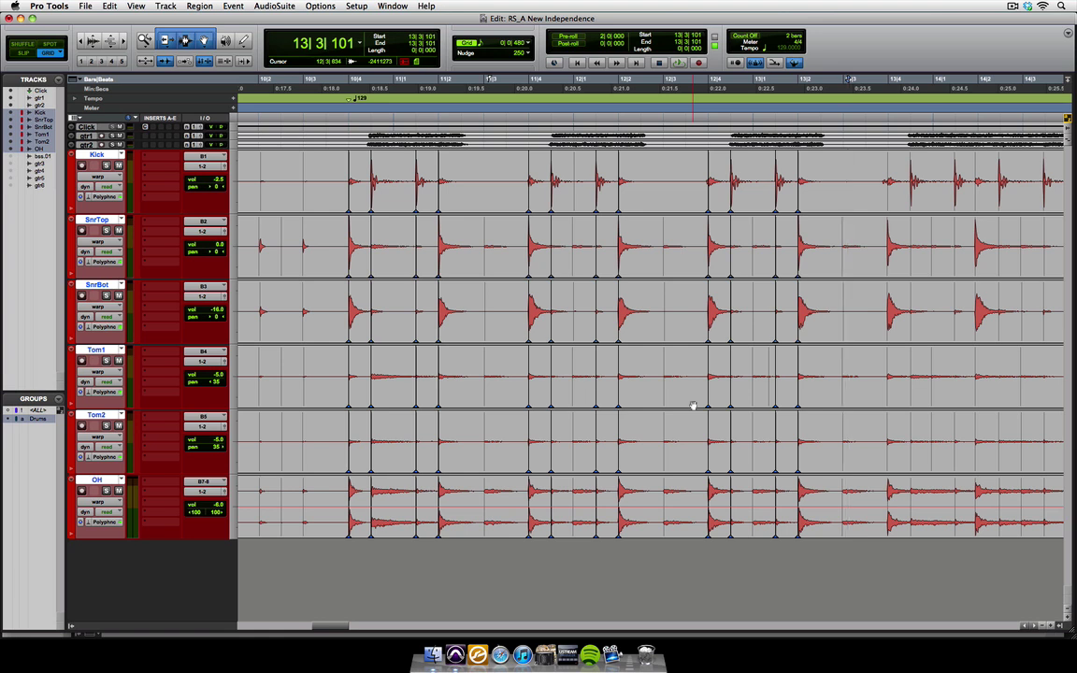
Add warp markers to the snare hits at 13|4 and 14|2, aligning both to the 1/8 note grid.
scroll(693, 406, "right", 5)
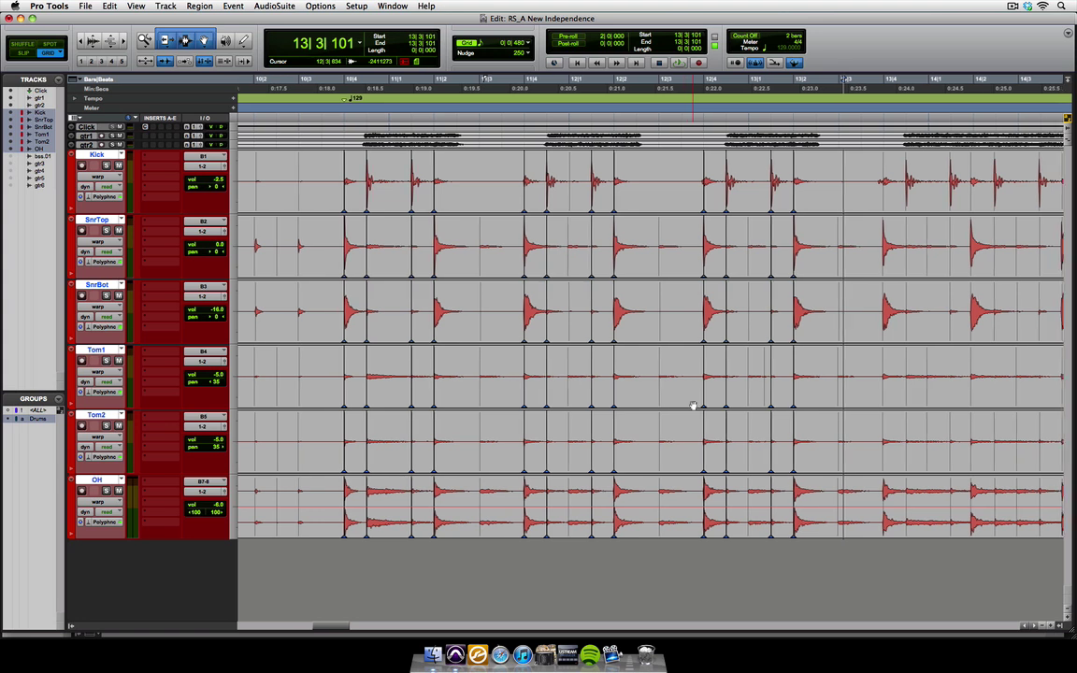
left_click(704, 253)
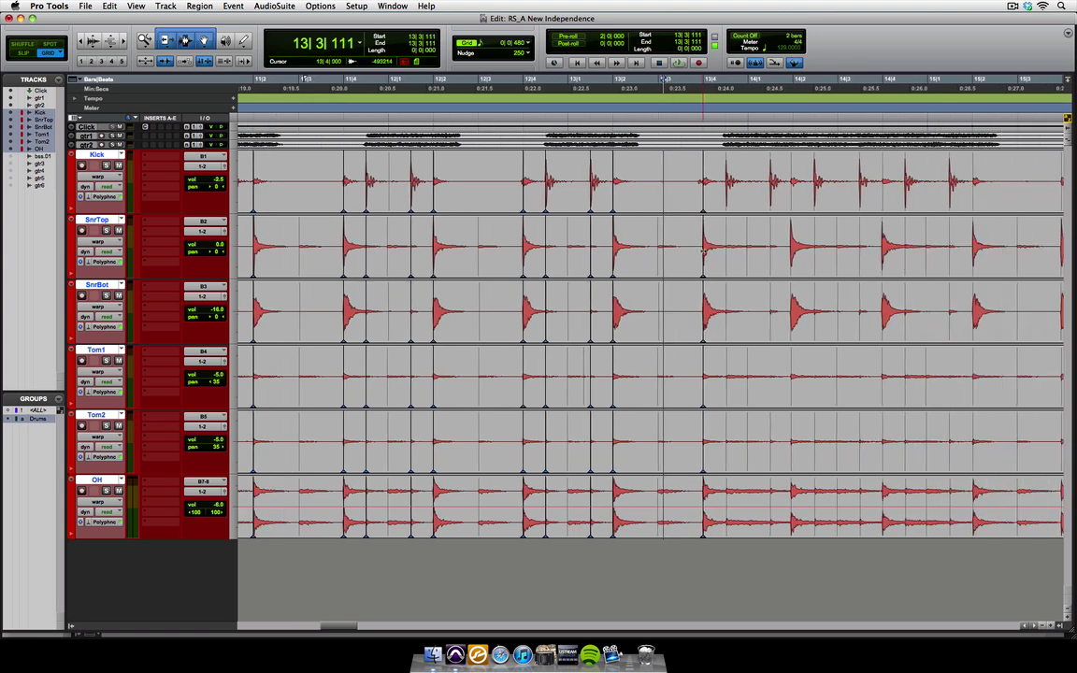
left_click(793, 249)
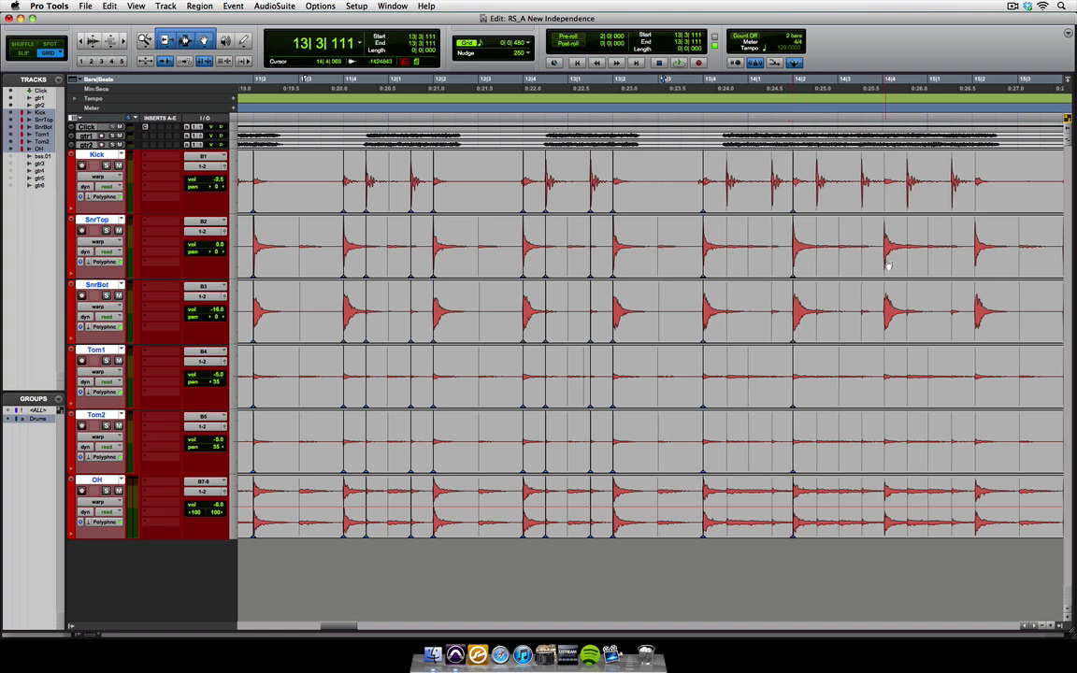